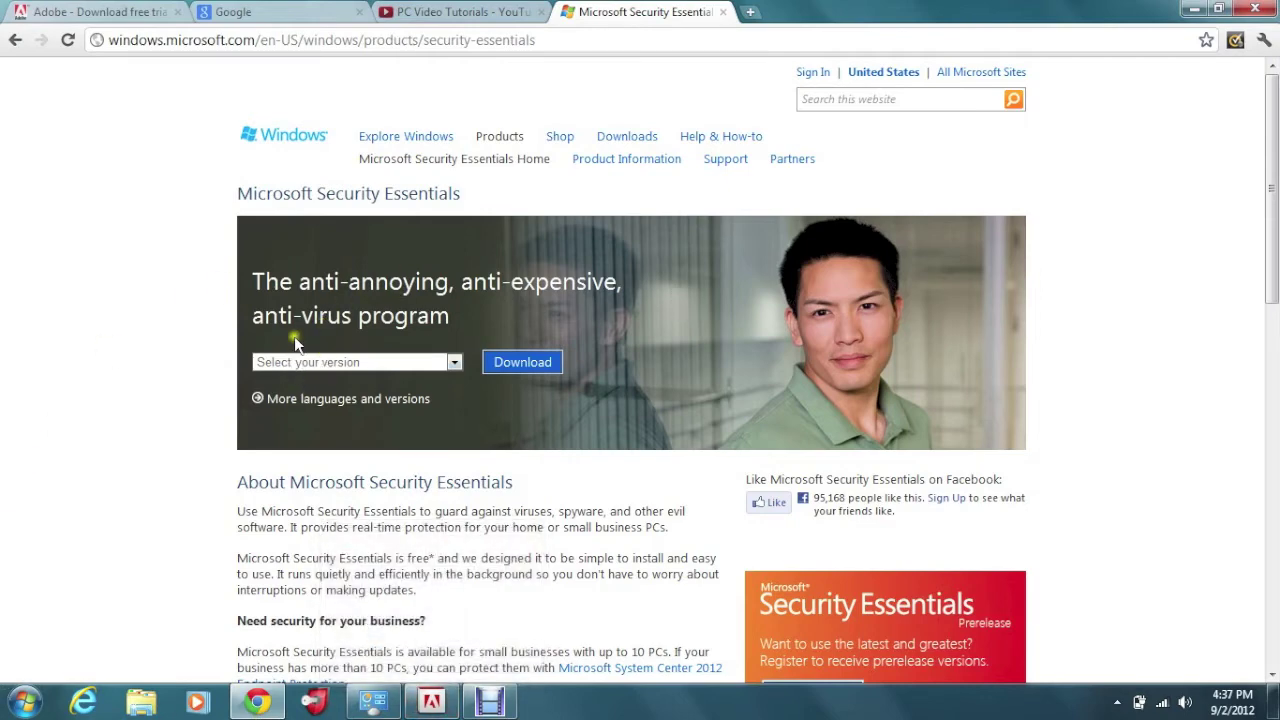
Choose 'Windows Vista / Windows 7 64-bit' in the download page's version list.
left_click(455, 364)
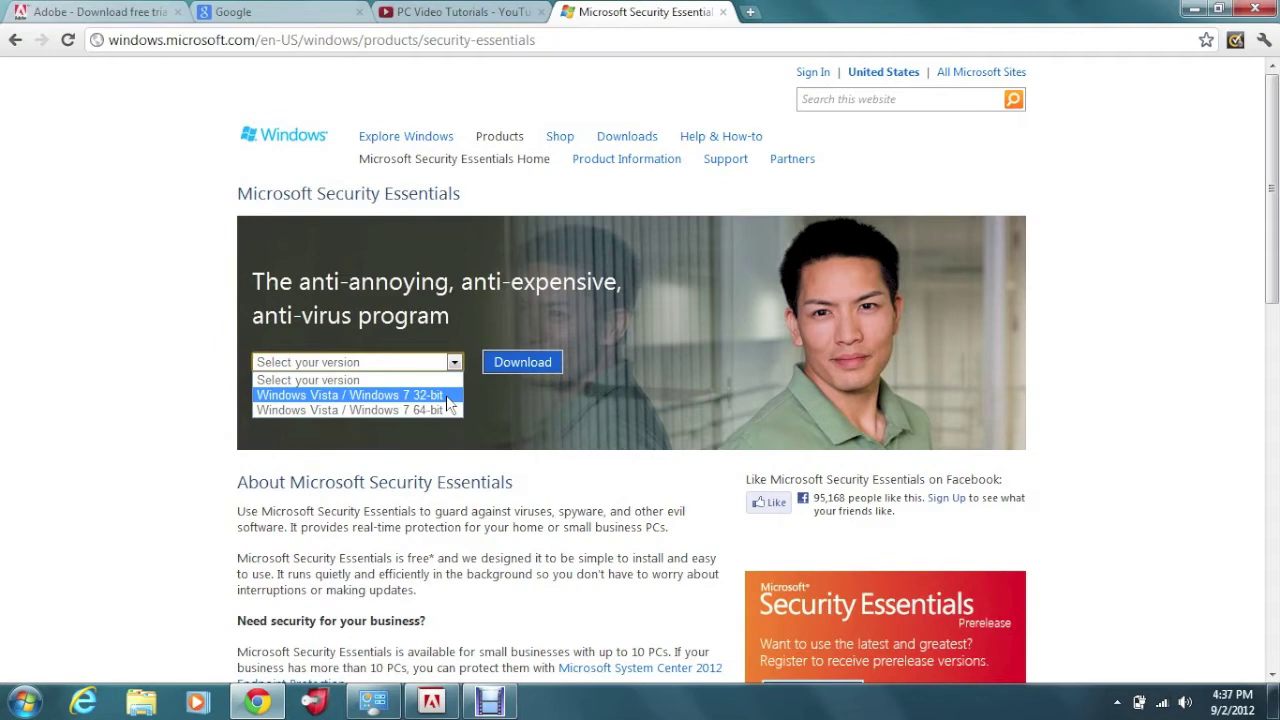
left_click(447, 398)
left_click(409, 411)
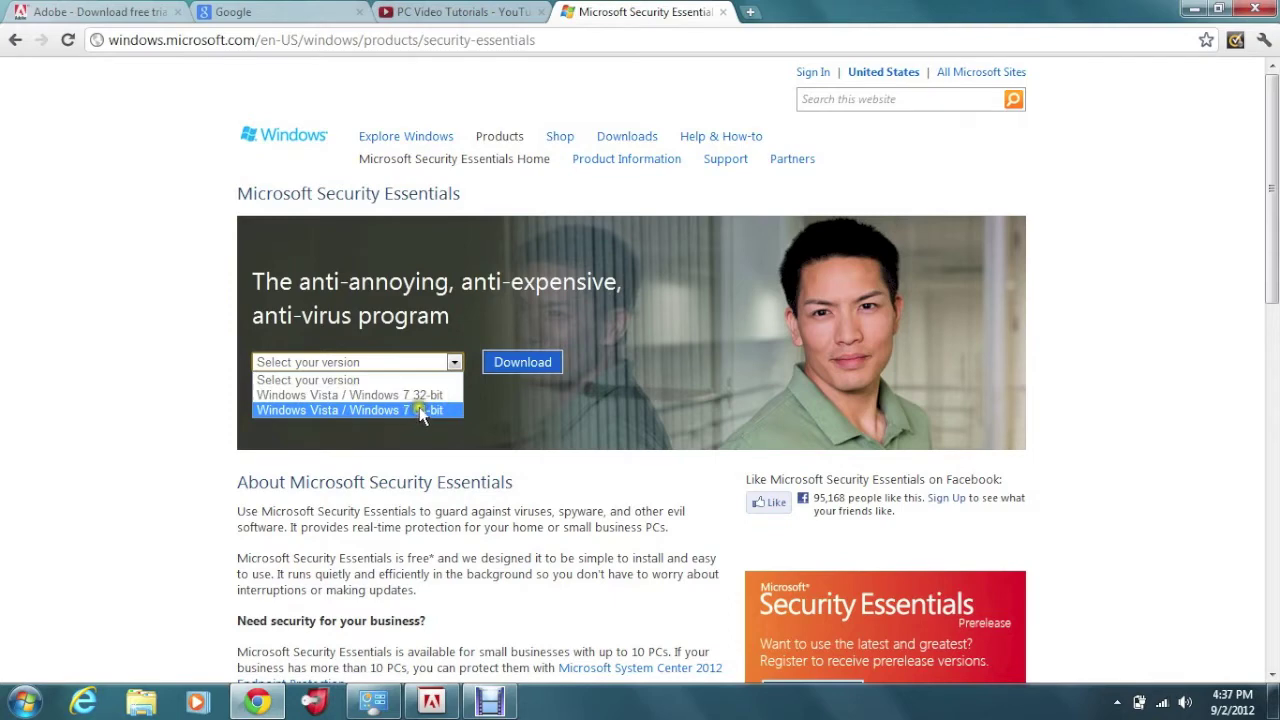
left_click(409, 411)
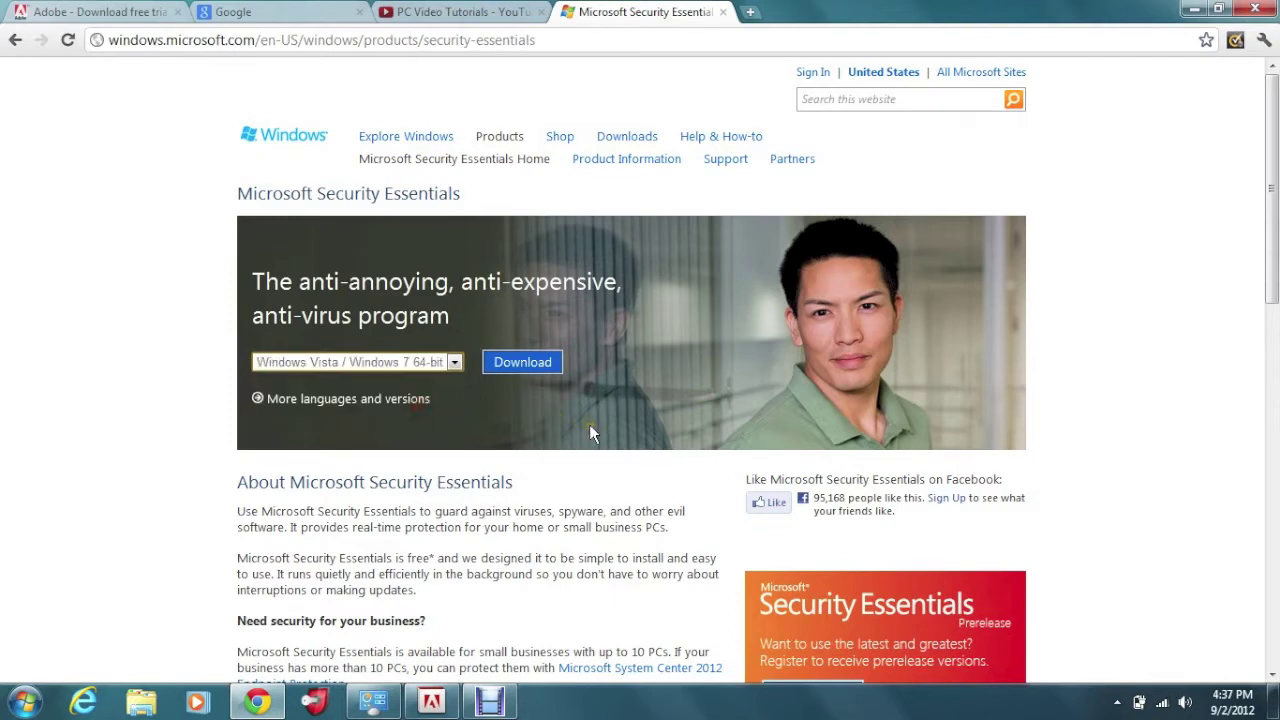
left_click(455, 365)
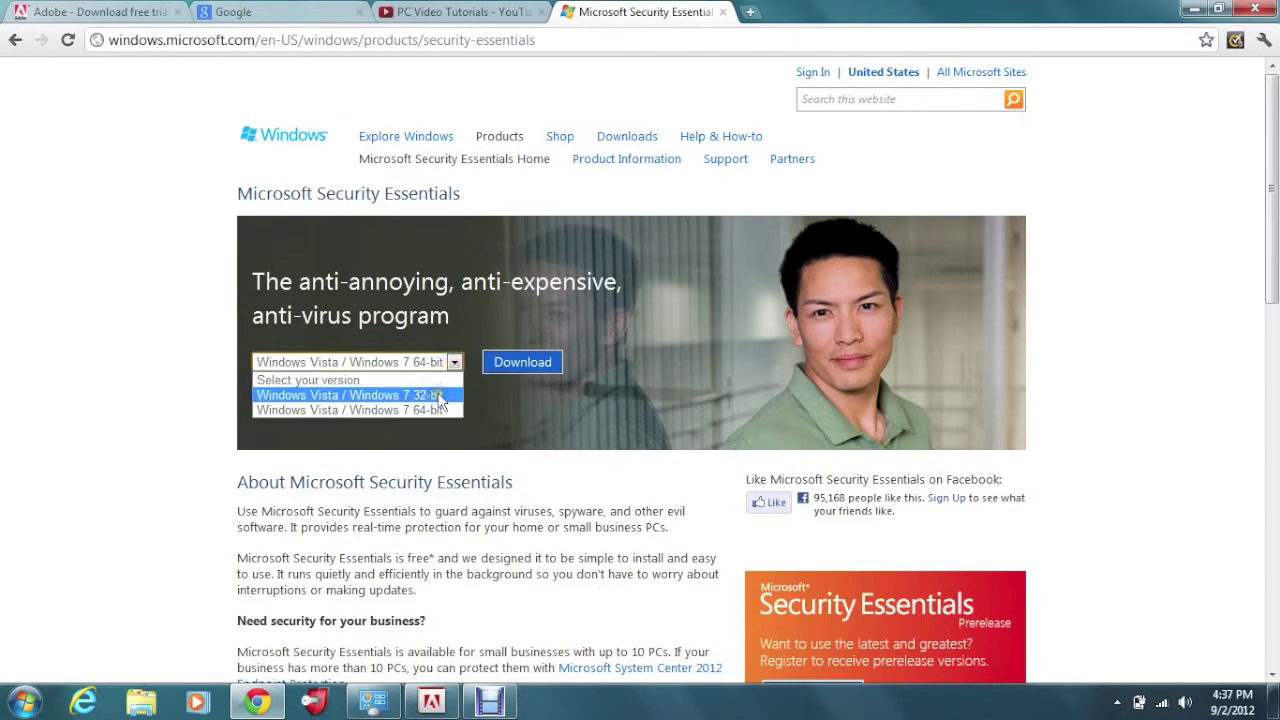
left_click(166, 390)
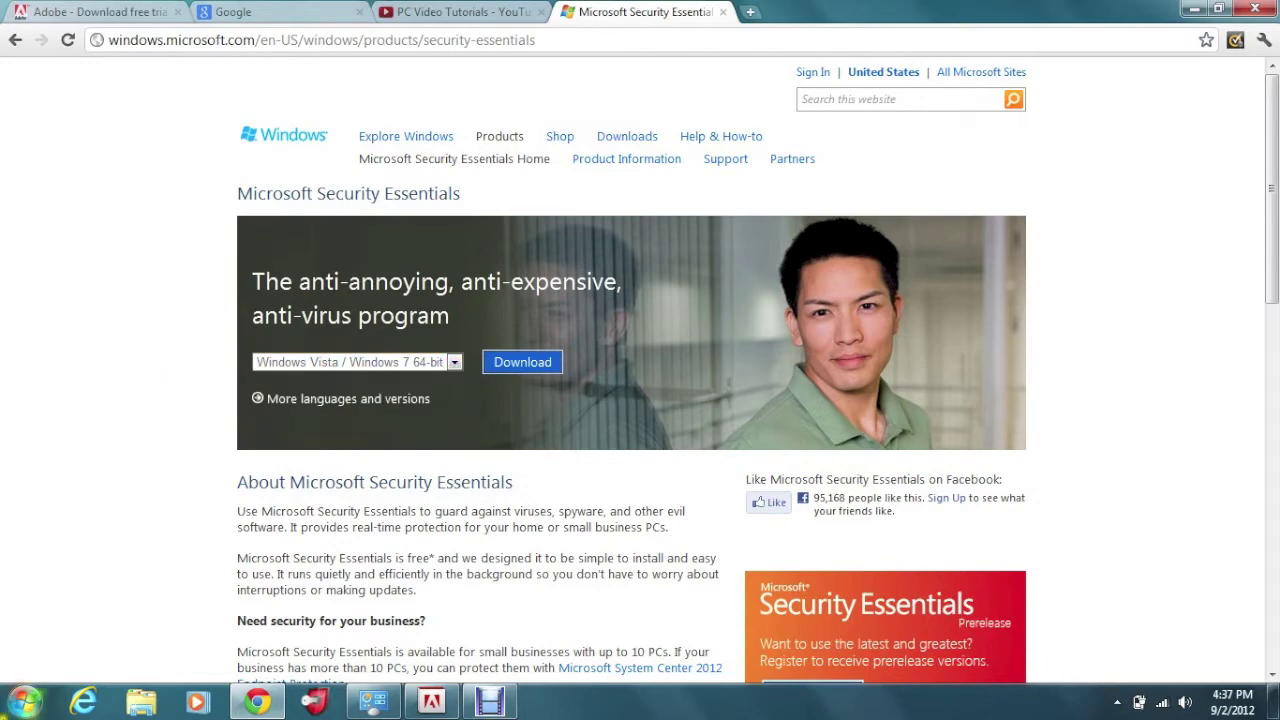
right_click(8, 708)
Open the computer's System properties from the Start menu, then close them.
left_click(50, 681)
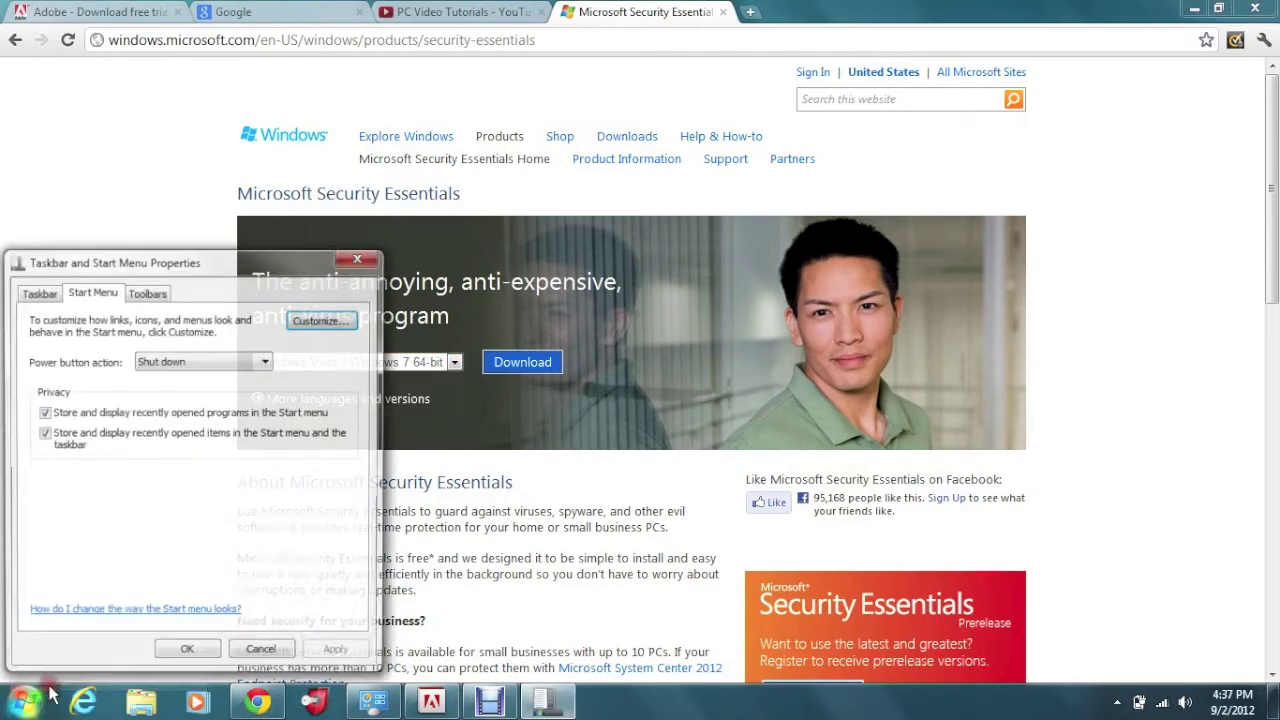
left_click(260, 652)
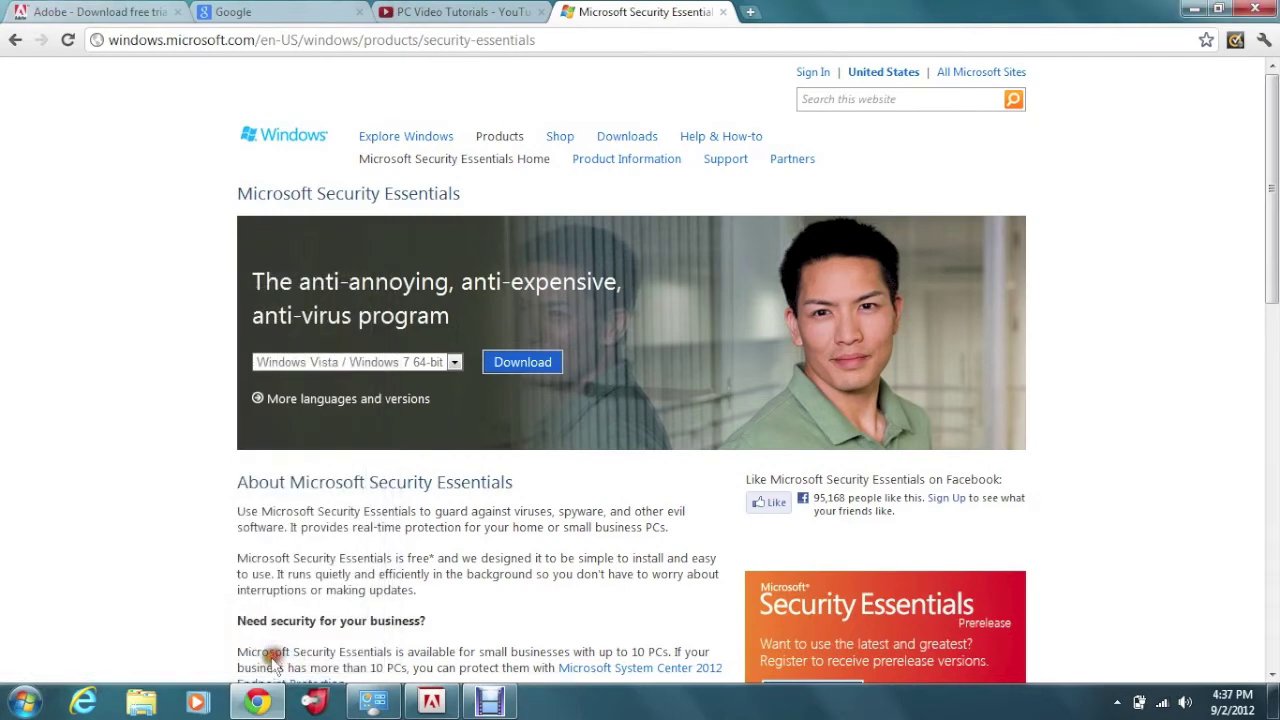
left_click(40, 706)
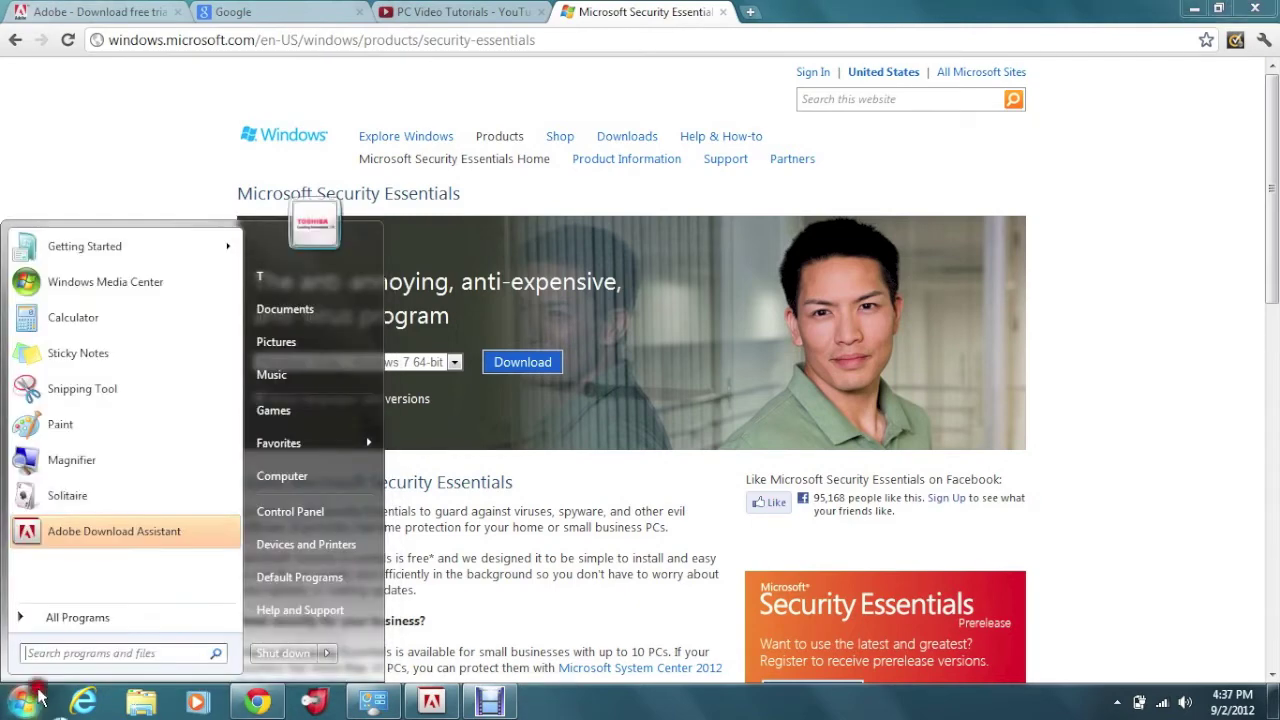
left_click(318, 478)
right_click(318, 478)
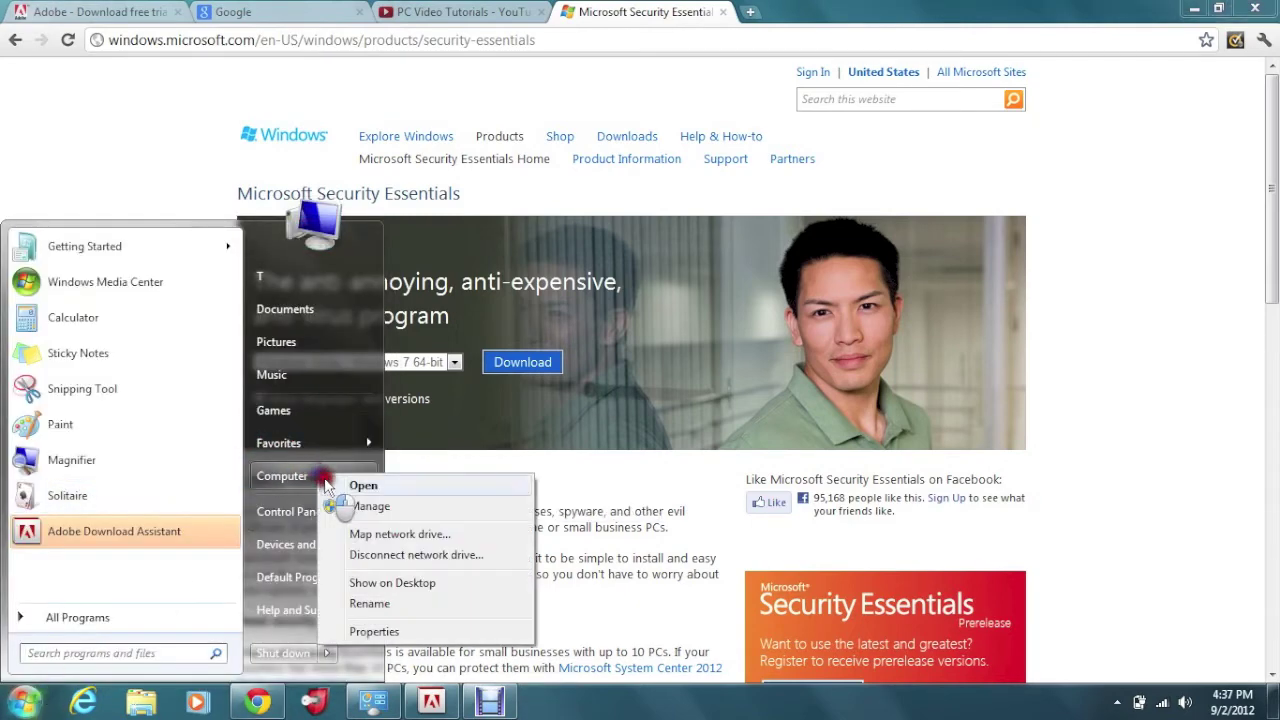
left_click(382, 632)
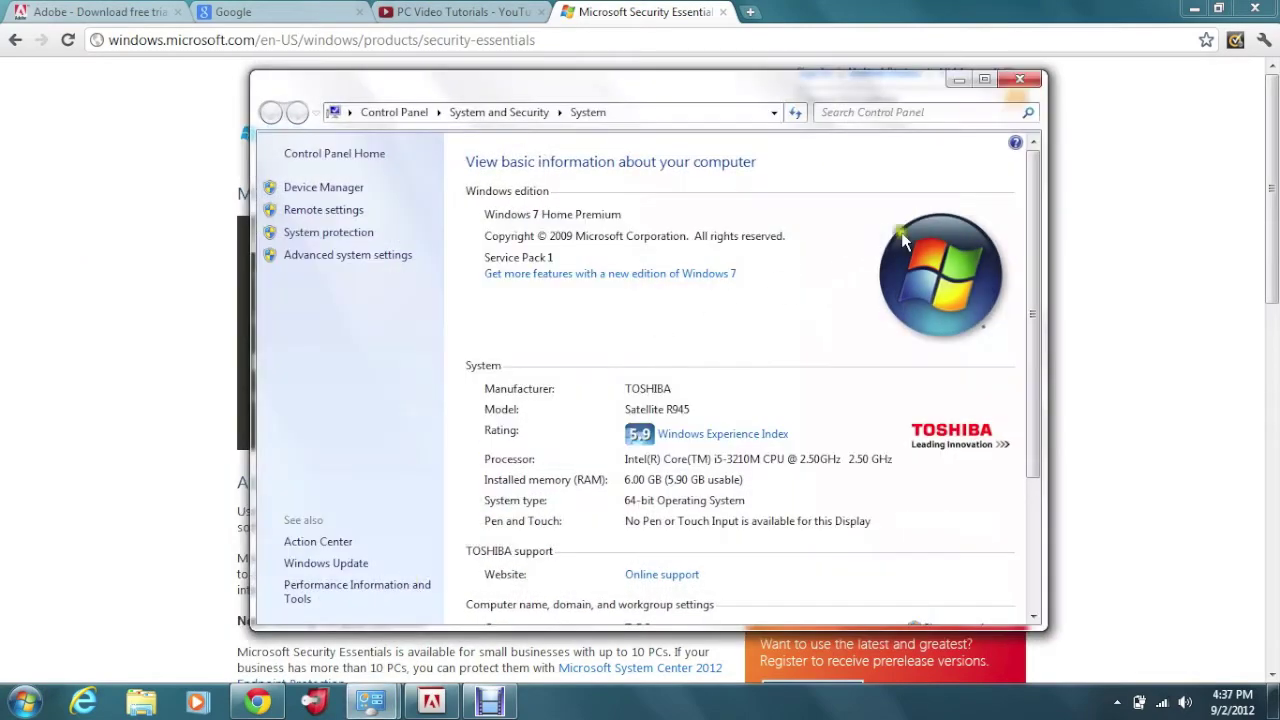
left_click(1020, 78)
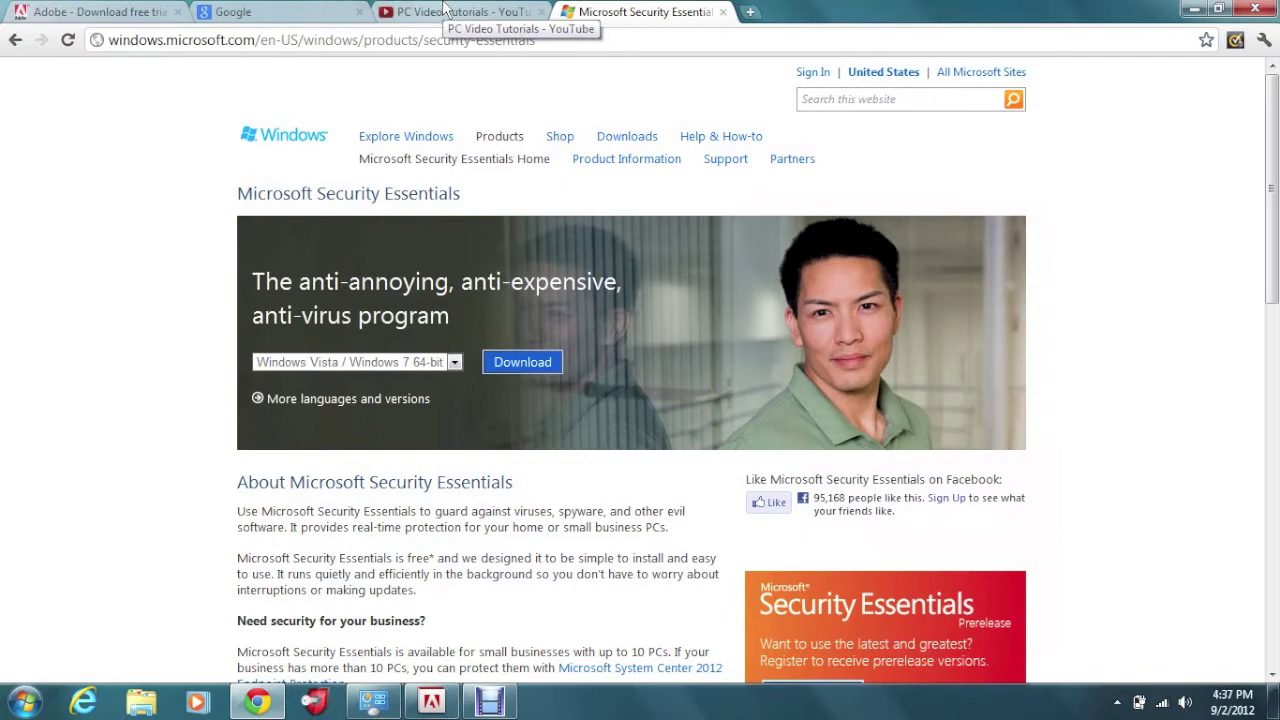
Reopen the System page showing Windows 7 Home Premium, 6.00 GB RAM and a 64-bit OS.
left_click(24, 703)
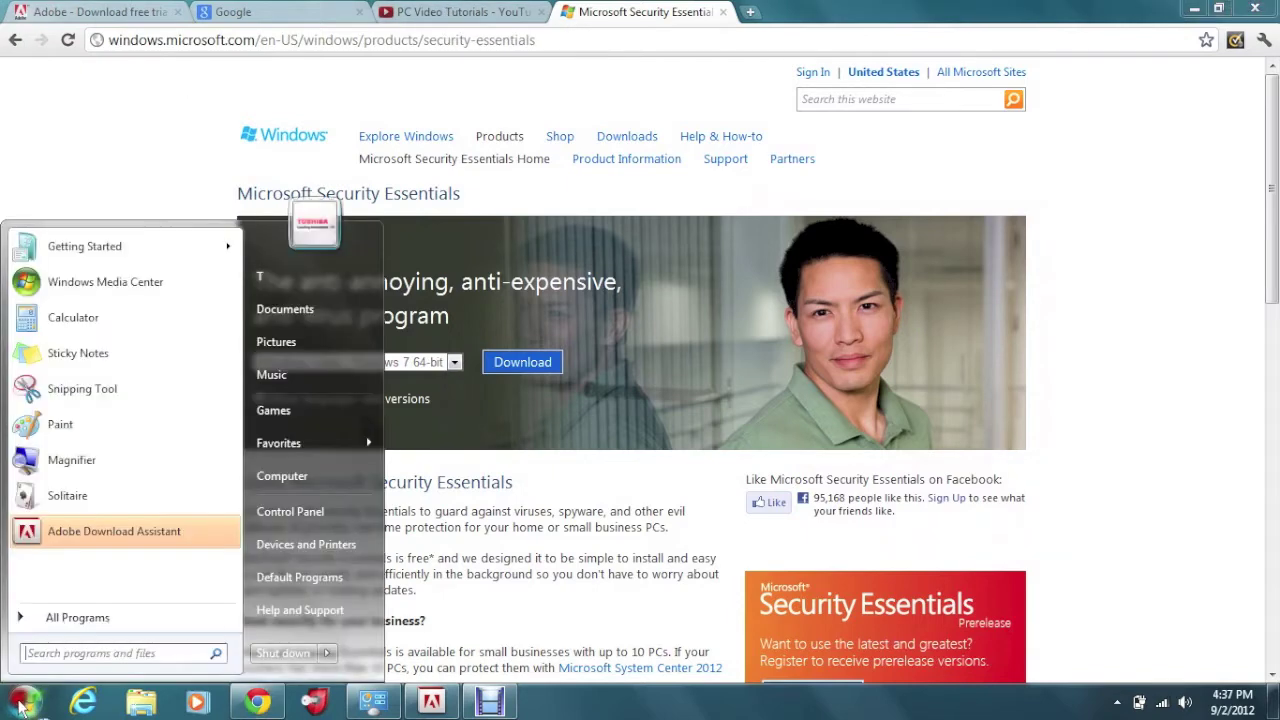
right_click(298, 478)
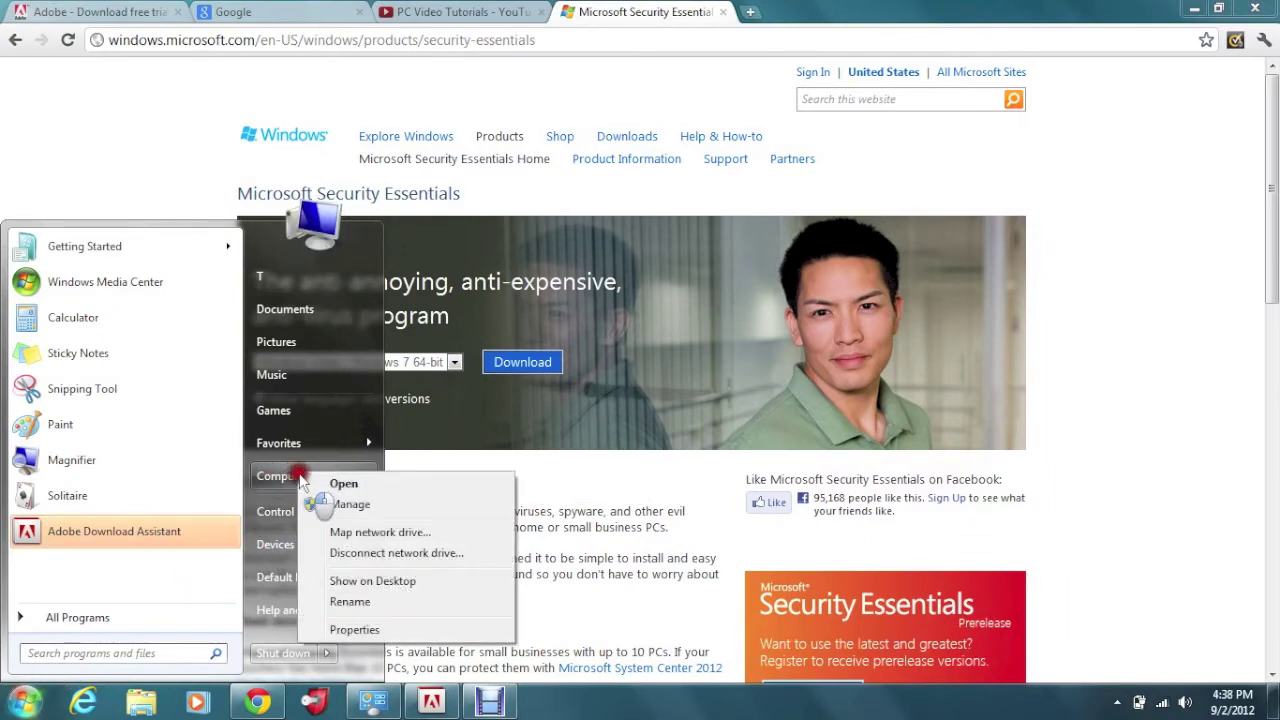
left_click(354, 631)
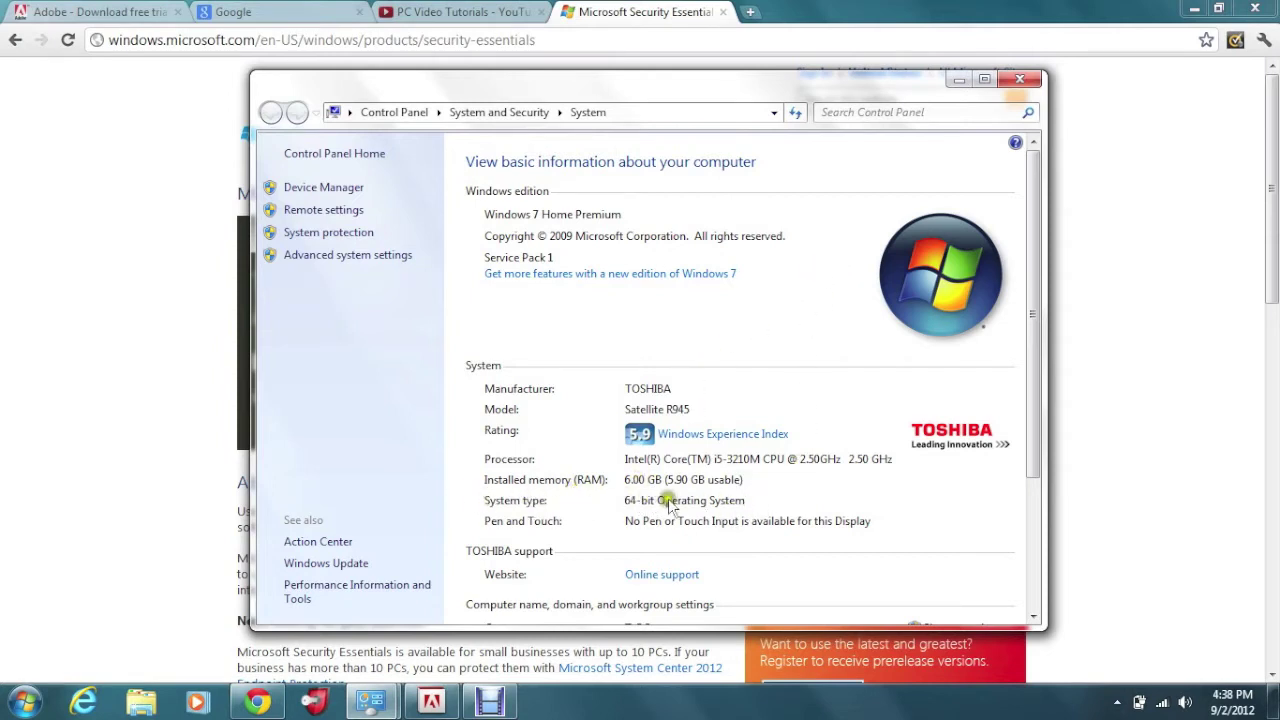
Close the System window and download the 64-bit installer mseinstall.exe in Chrome.
left_click(1020, 80)
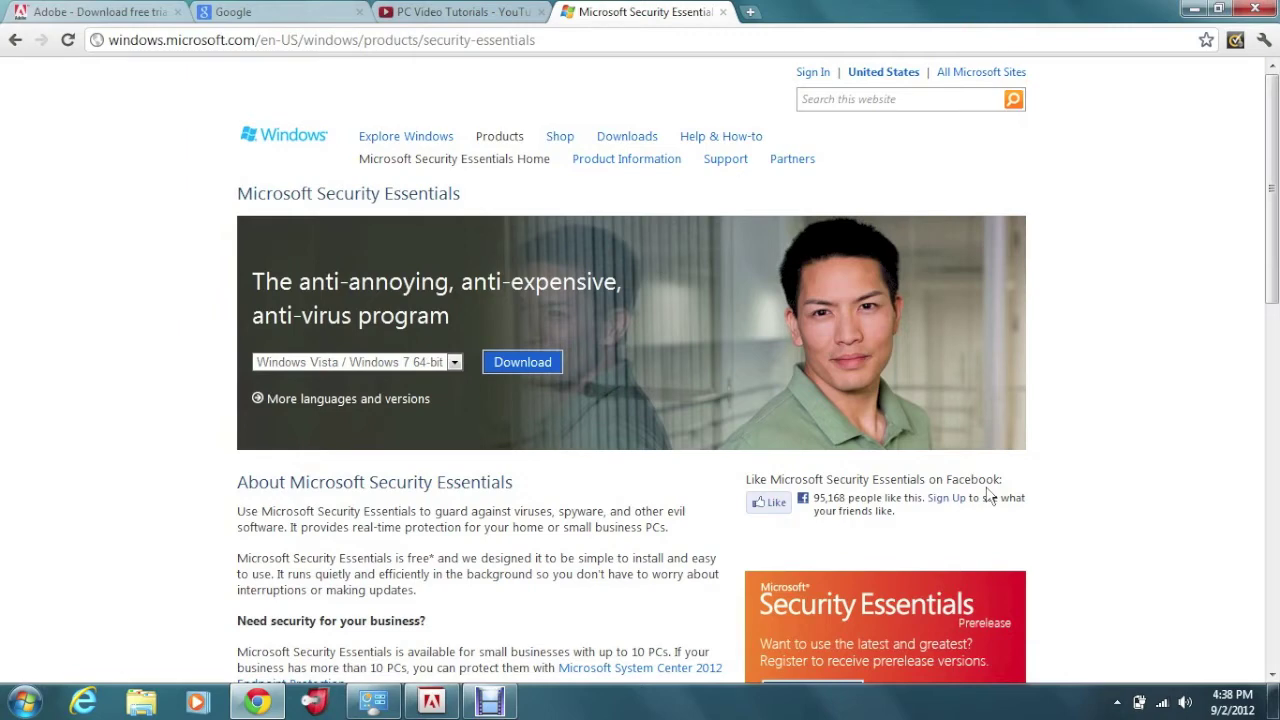
left_click(530, 366)
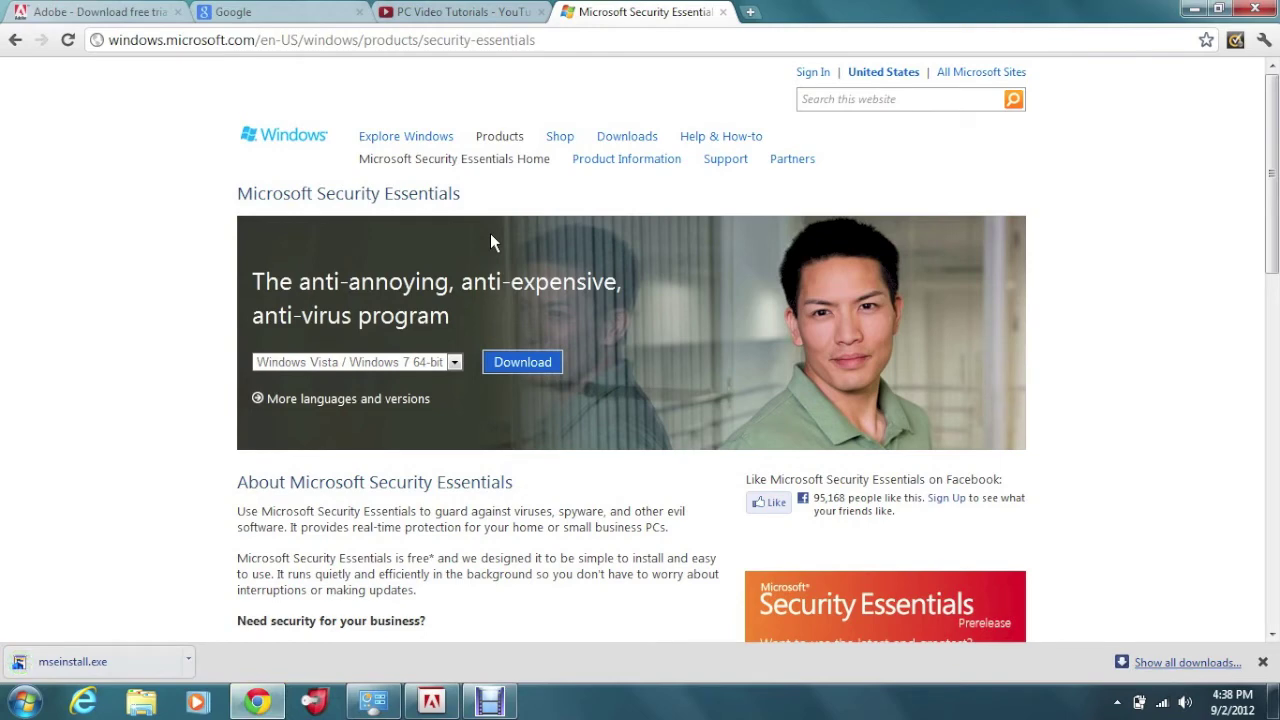
left_click(520, 42)
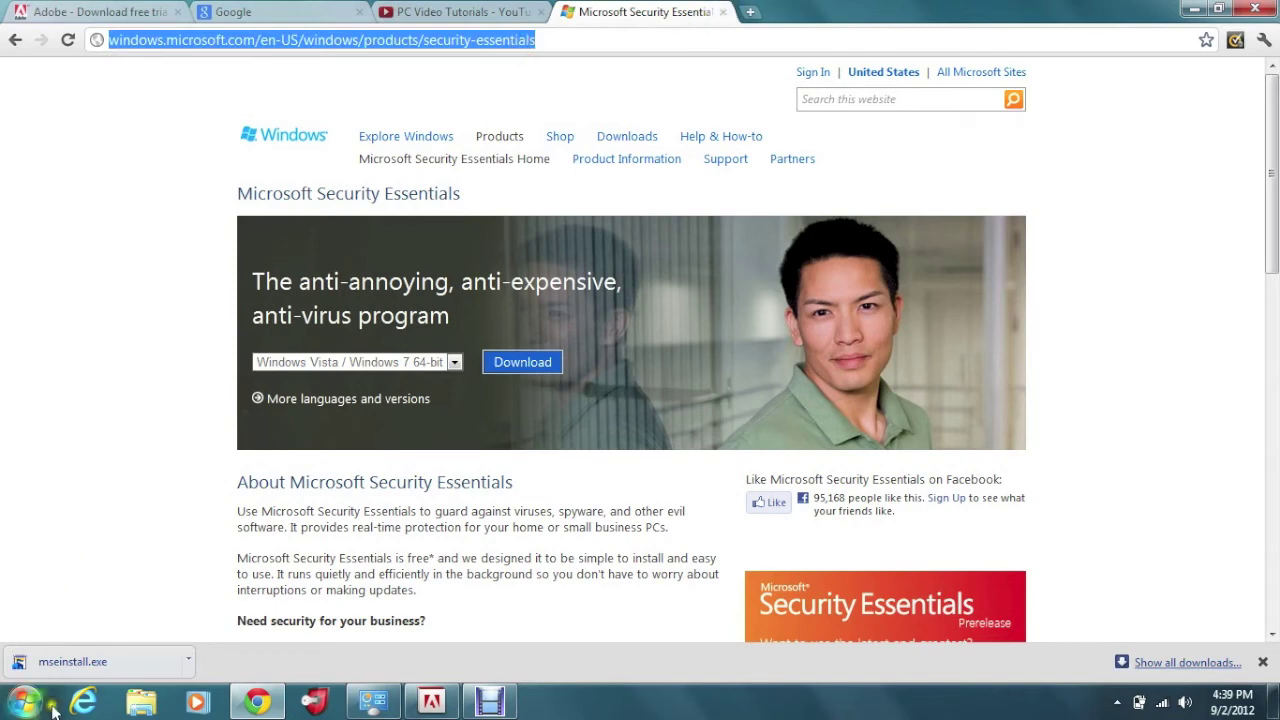
In Internet Explorer, download and run the Security Essentials installer to reach the wizard's welcome screen.
left_click(86, 706)
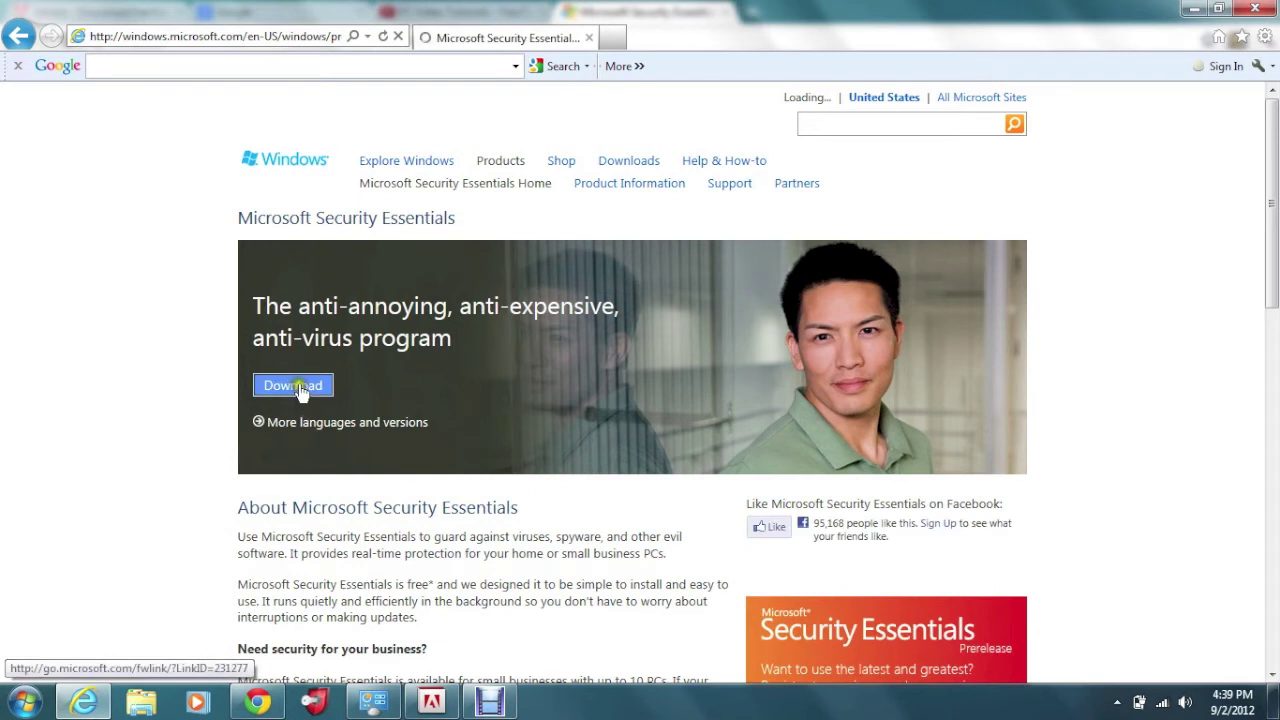
left_click(302, 390)
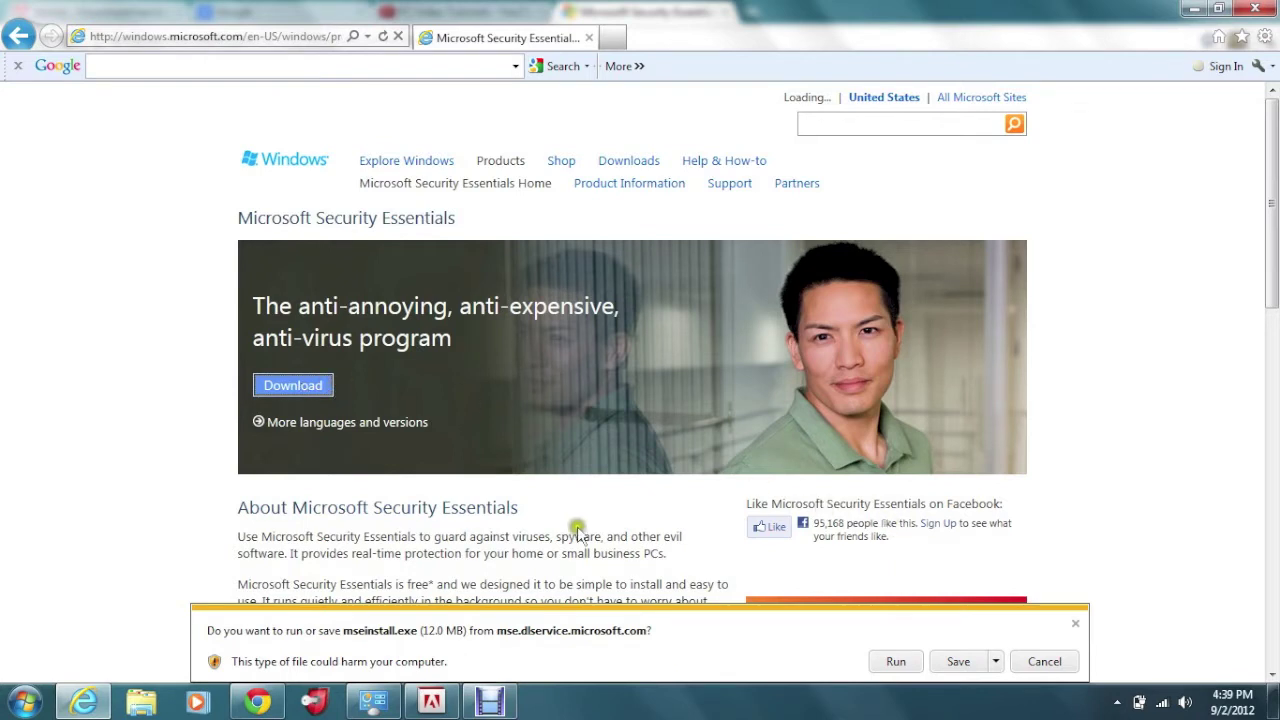
left_click(885, 665)
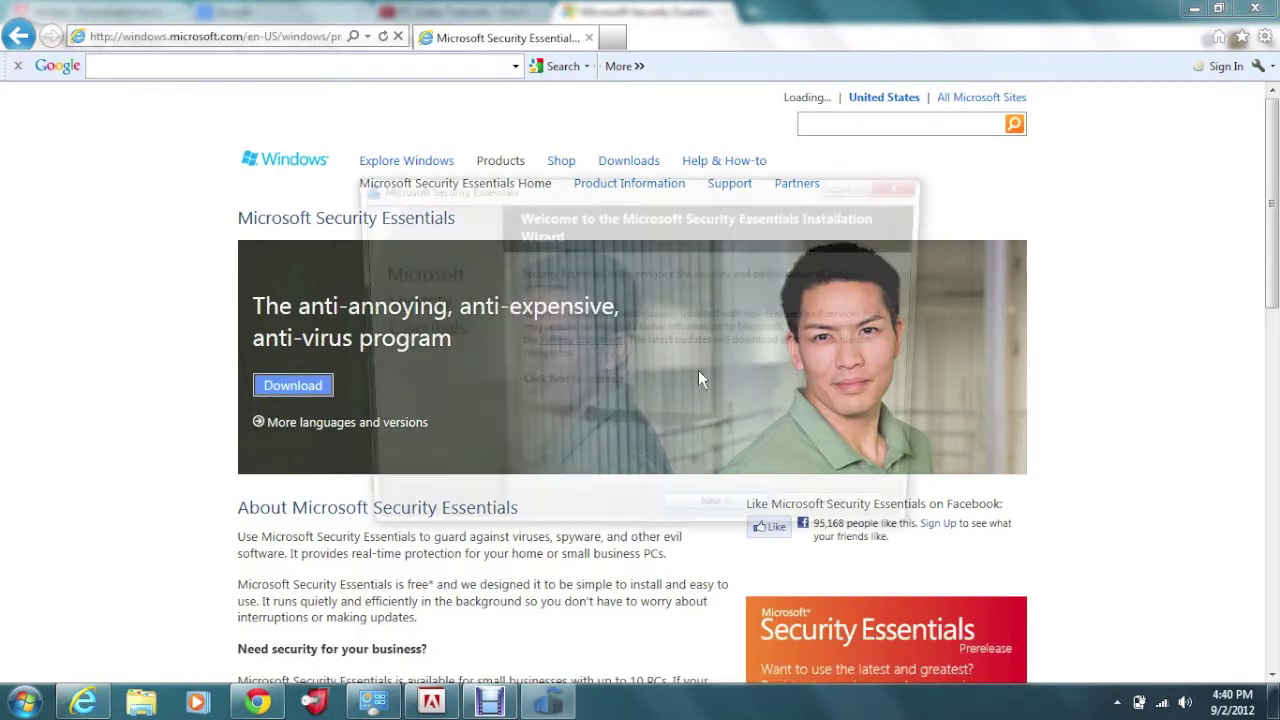
left_click(669, 477)
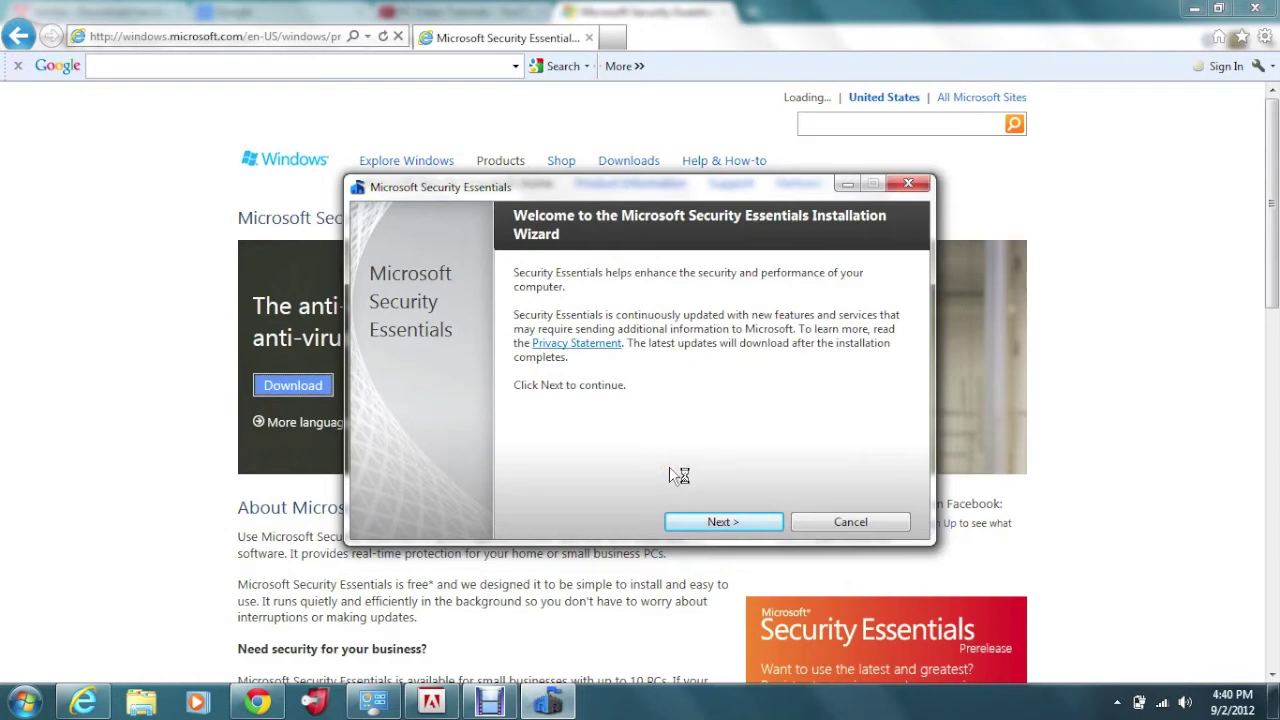
Move past the welcome page and accept the licence terms.
left_click(702, 522)
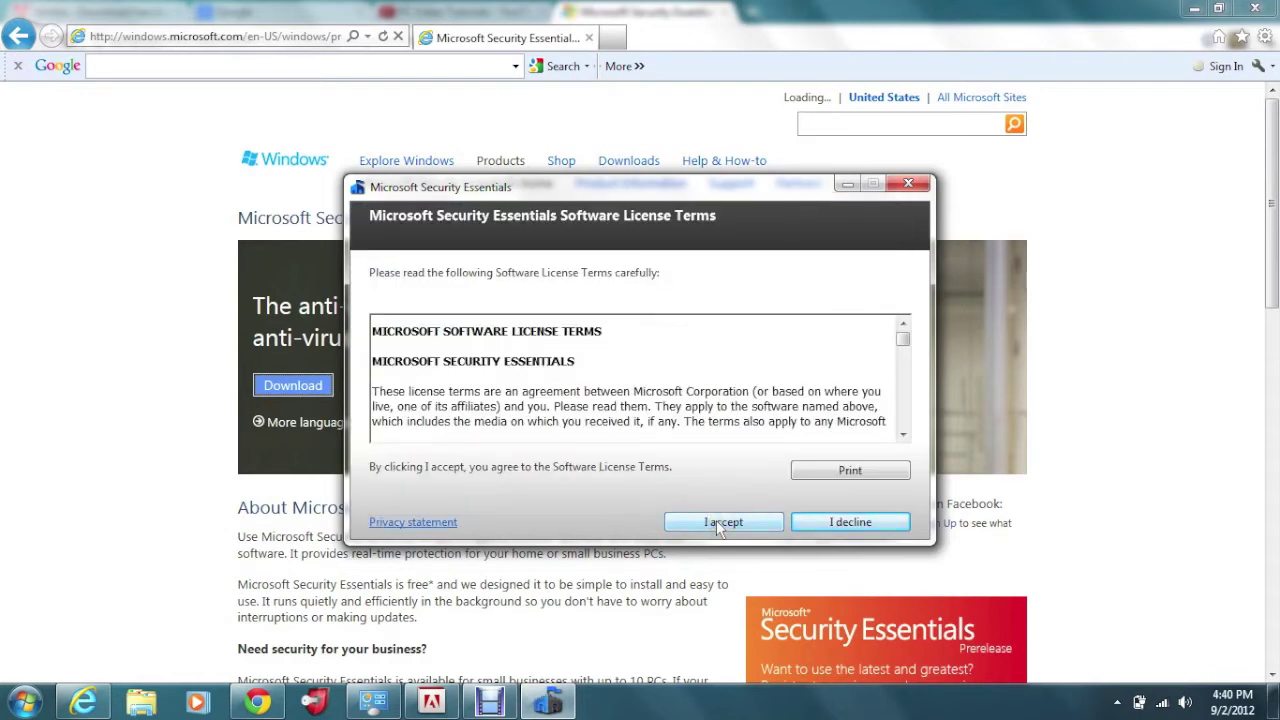
left_click(722, 523)
left_click(724, 521)
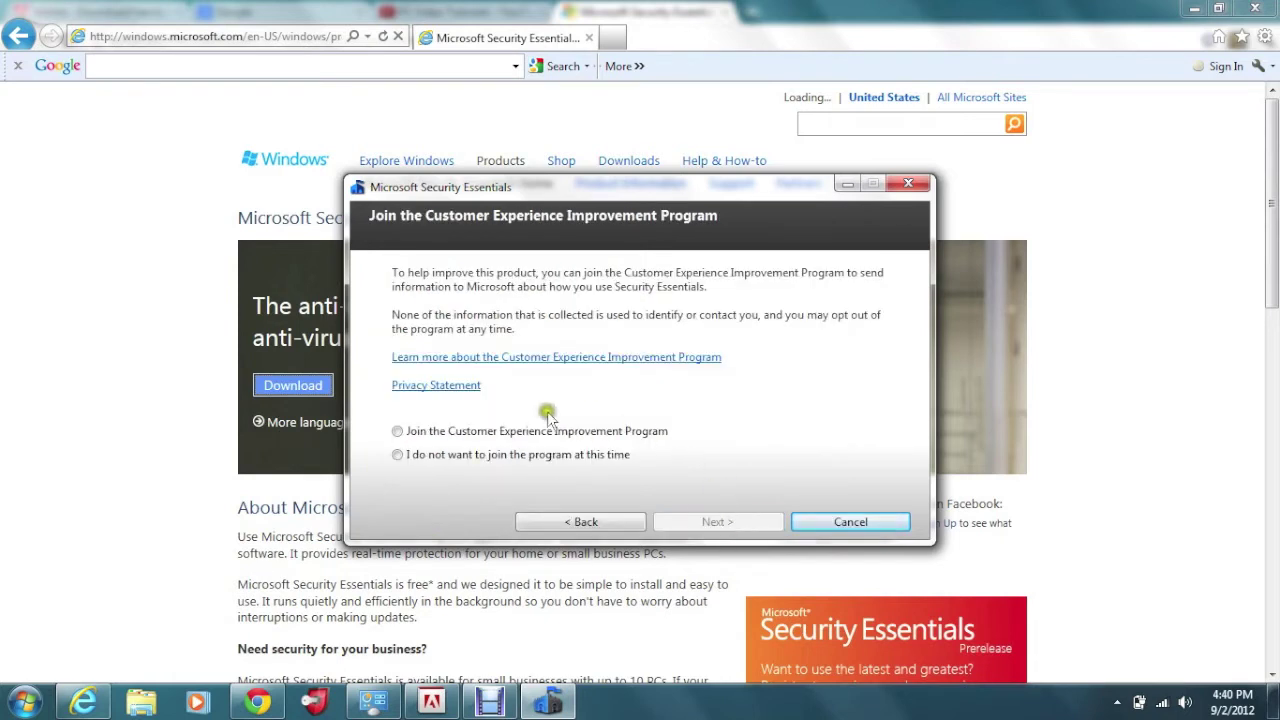
Choose not to join the Customer Experience Improvement Program.
left_click(397, 432)
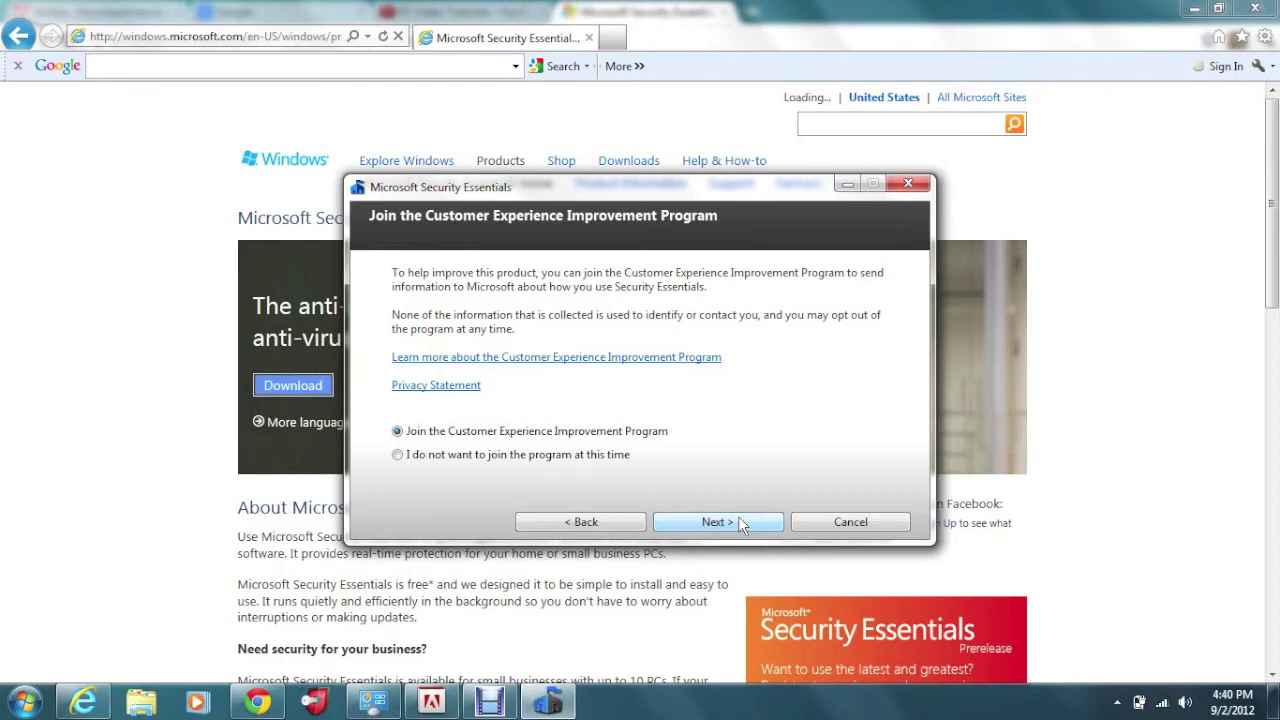
left_click(704, 425)
left_click(429, 433)
left_click(399, 456)
Keep Windows Firewall turned on and continue to the install step.
left_click(700, 520)
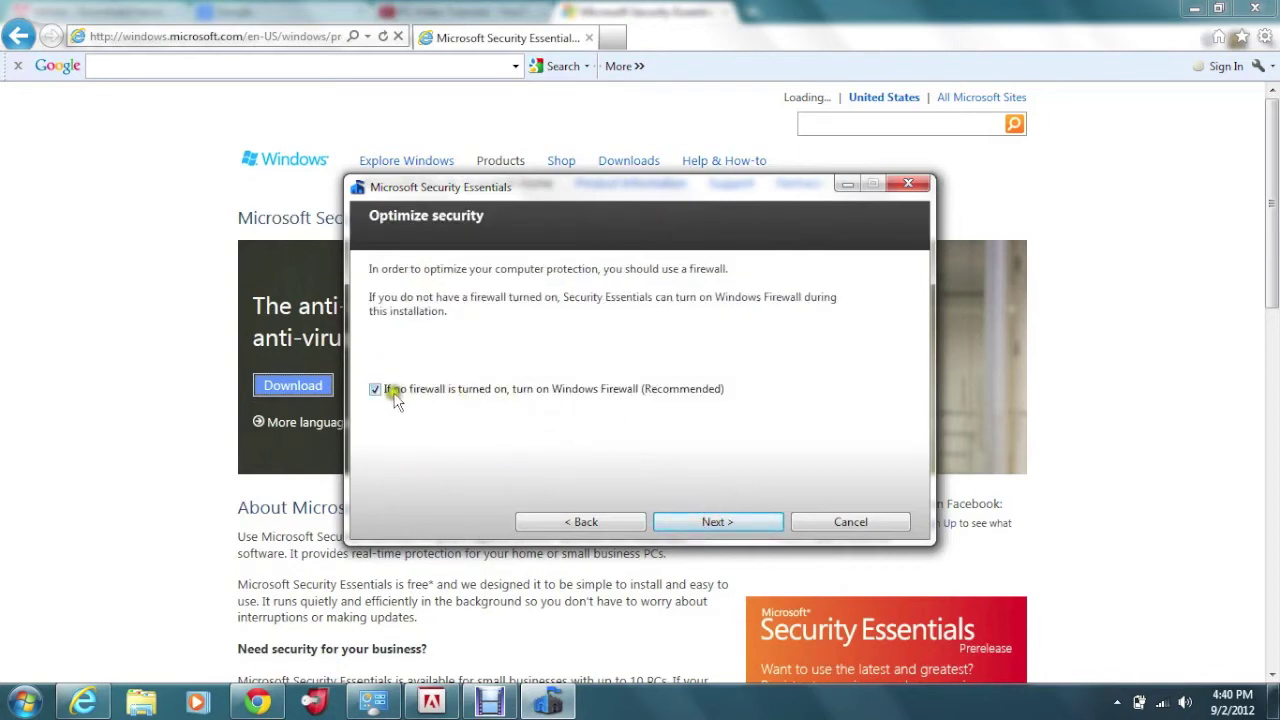
left_click(712, 526)
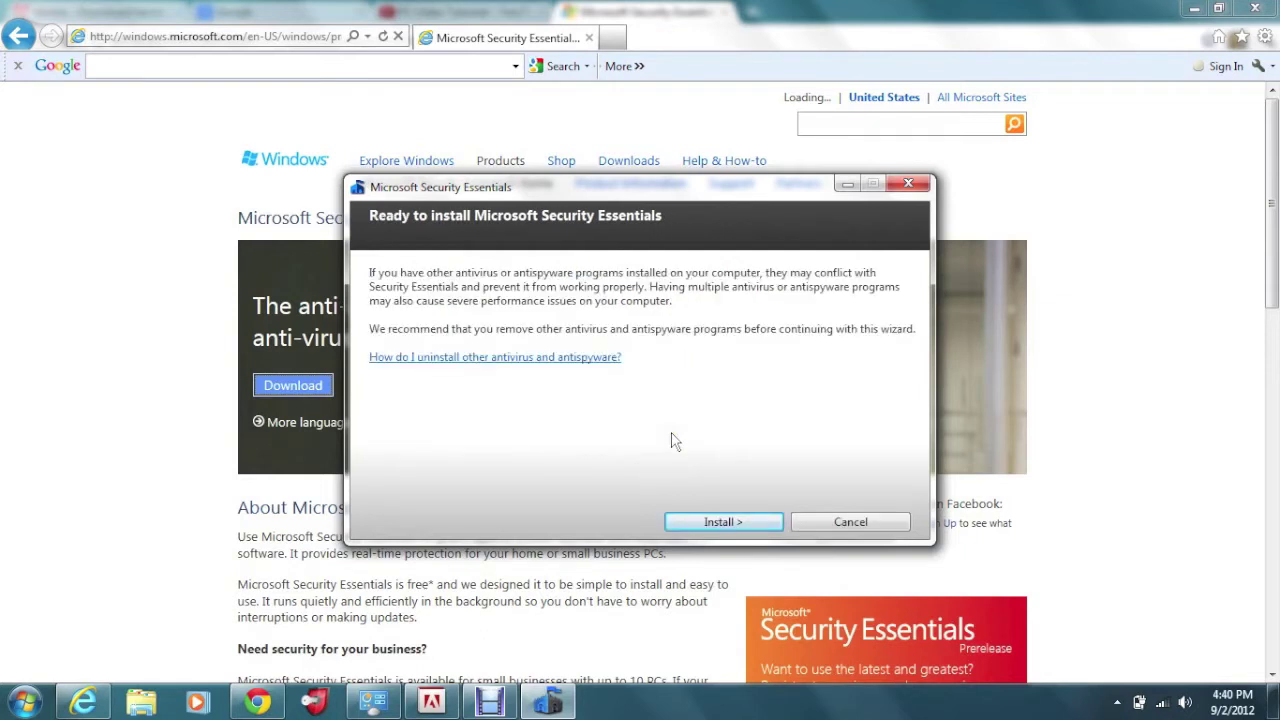
left_click(688, 521)
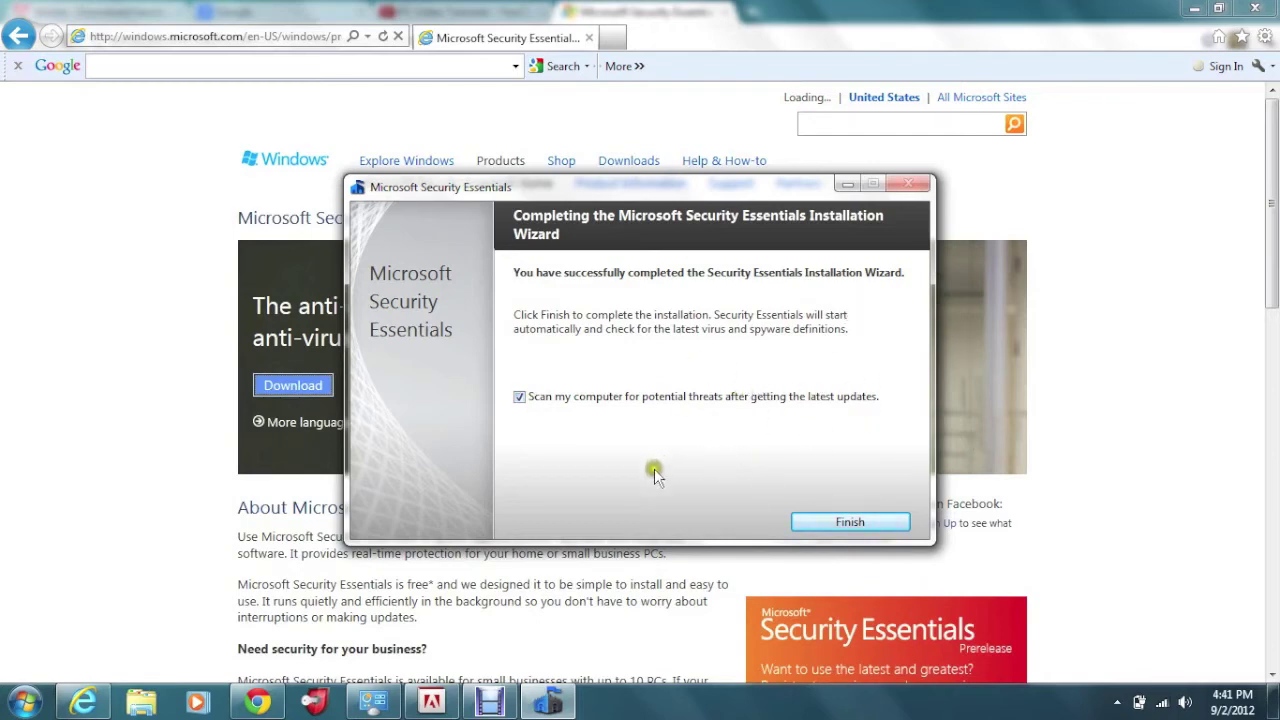
Finish the wizard with 'Scan my computer' left ticked to launch Security Essentials.
left_click(850, 522)
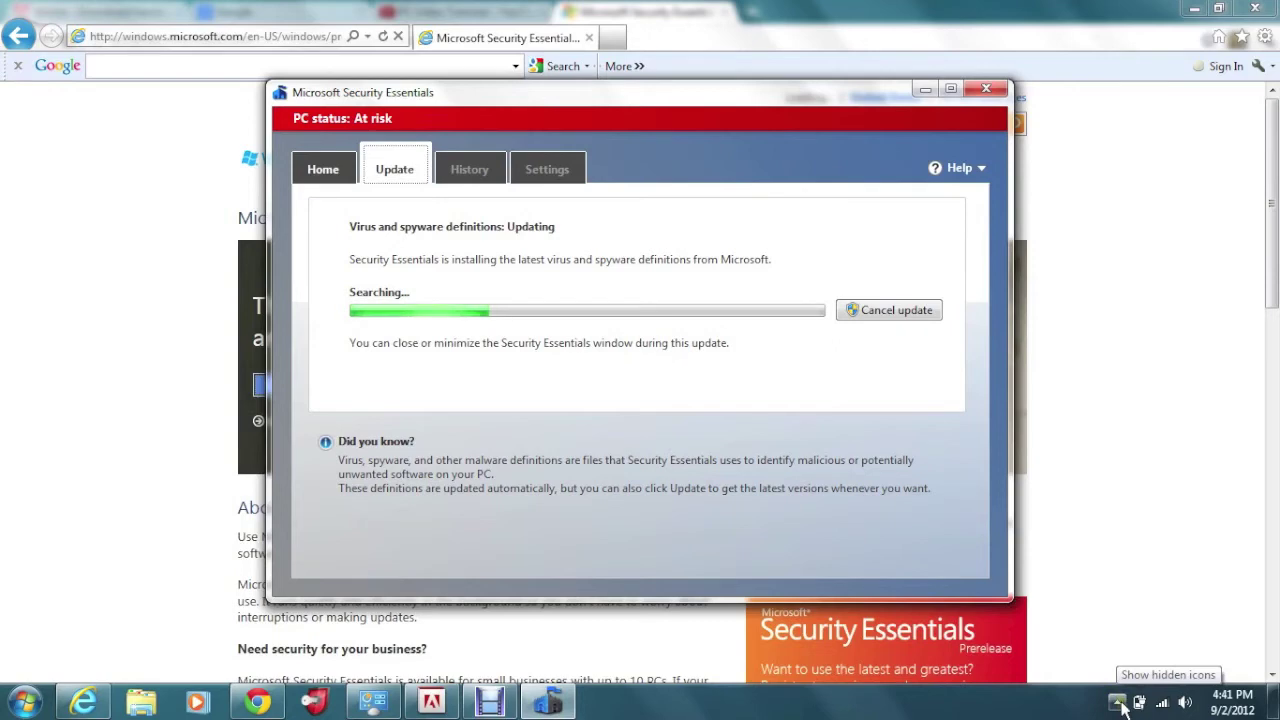
Reveal the hidden notification-area icons while the definitions download.
left_click(1118, 703)
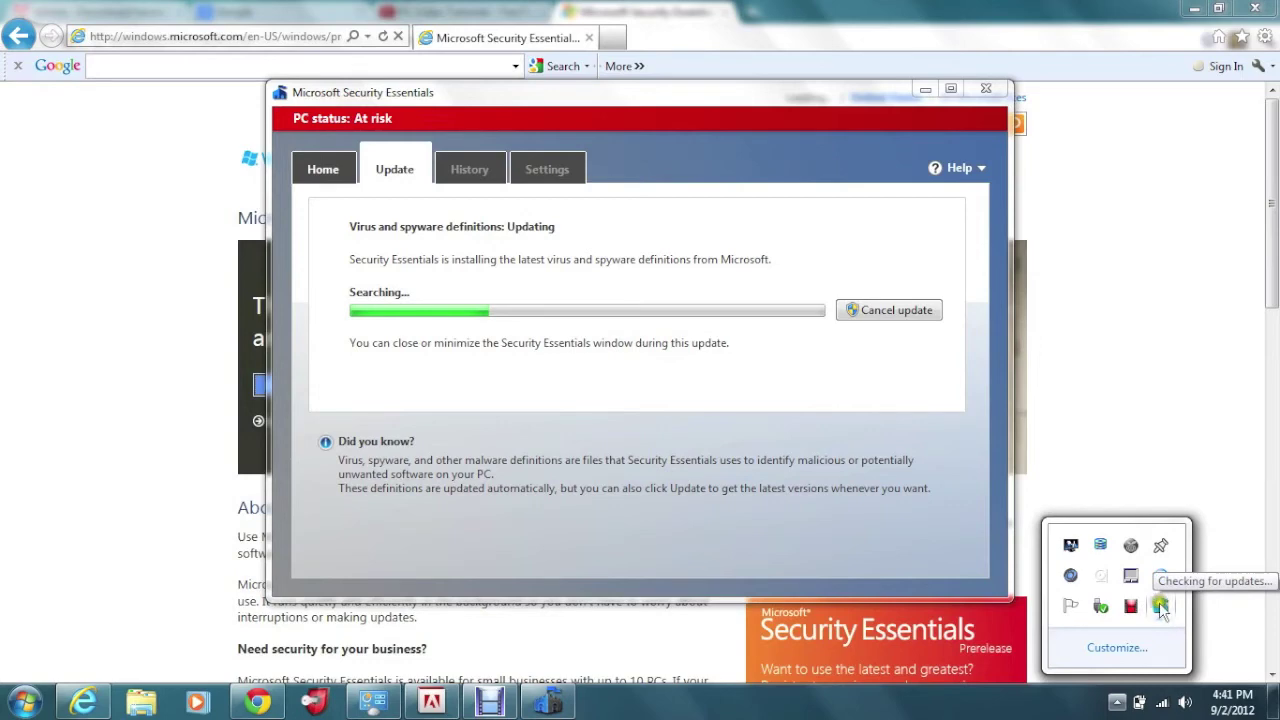
Set Microsoft Security Client User Interface to 'Show icon and notifications' and save.
left_click(1118, 648)
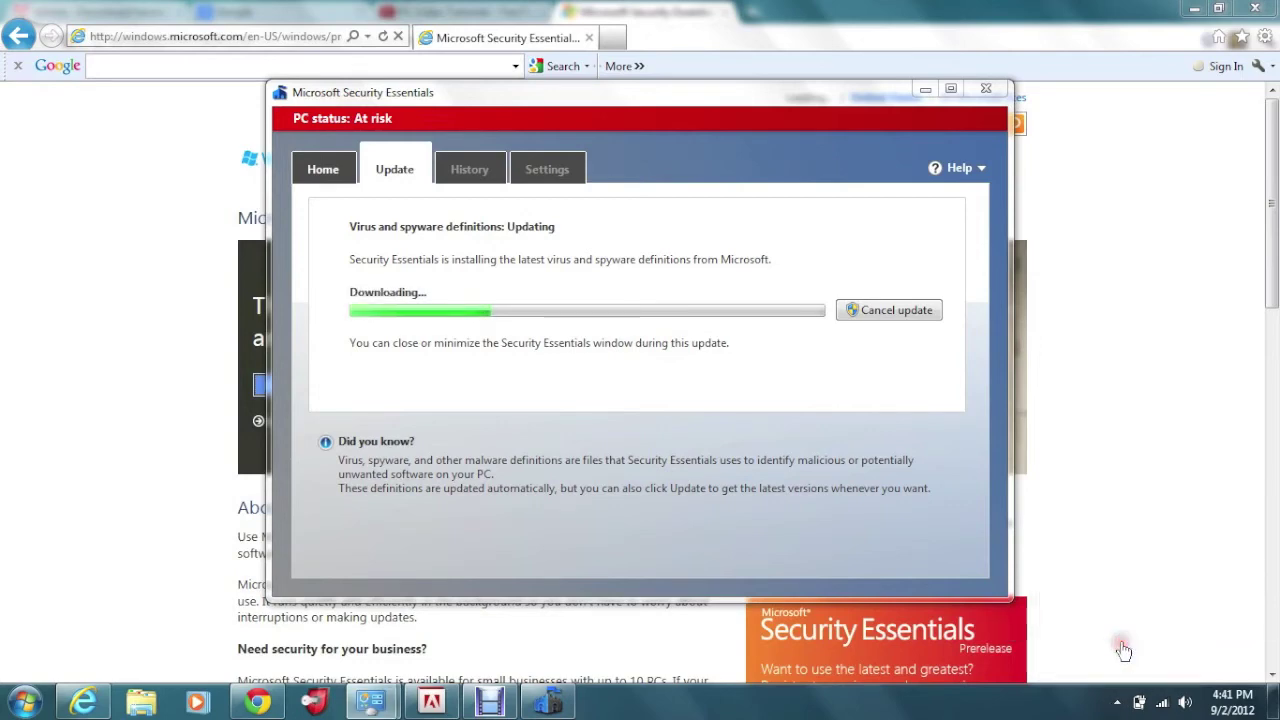
left_click_drag(937, 262, 934, 408)
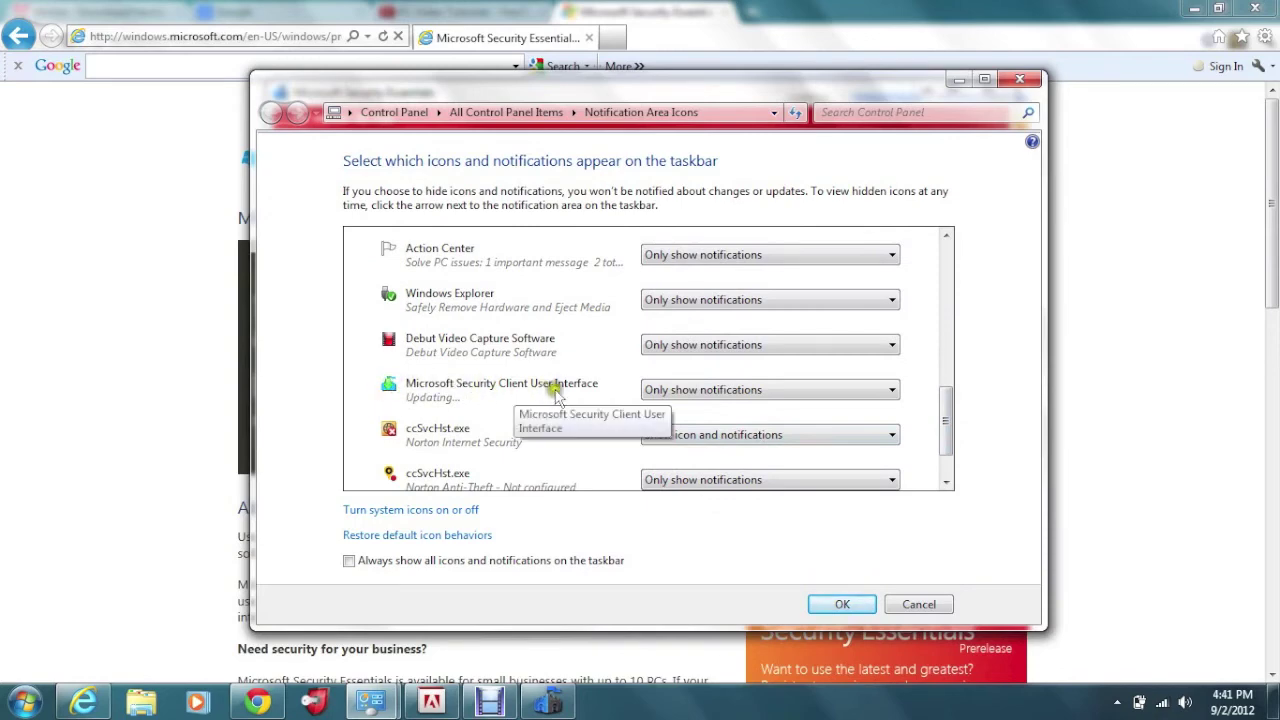
left_click(891, 397)
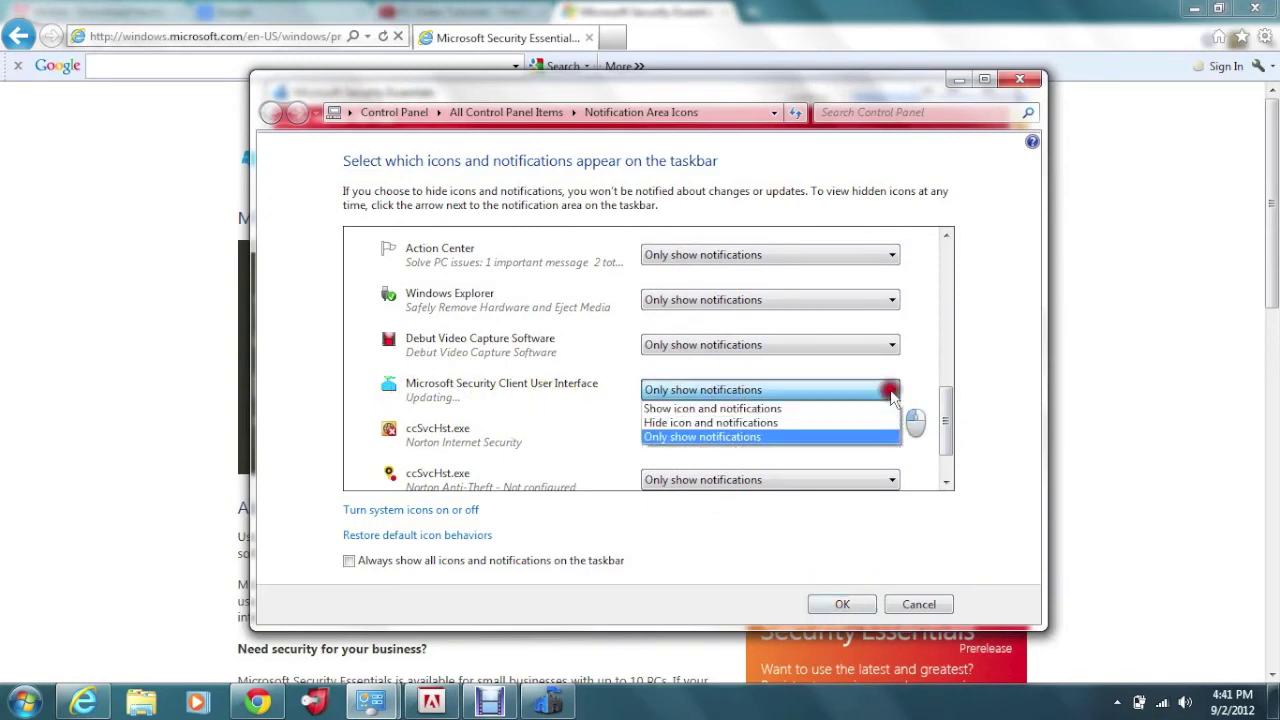
left_click(753, 410)
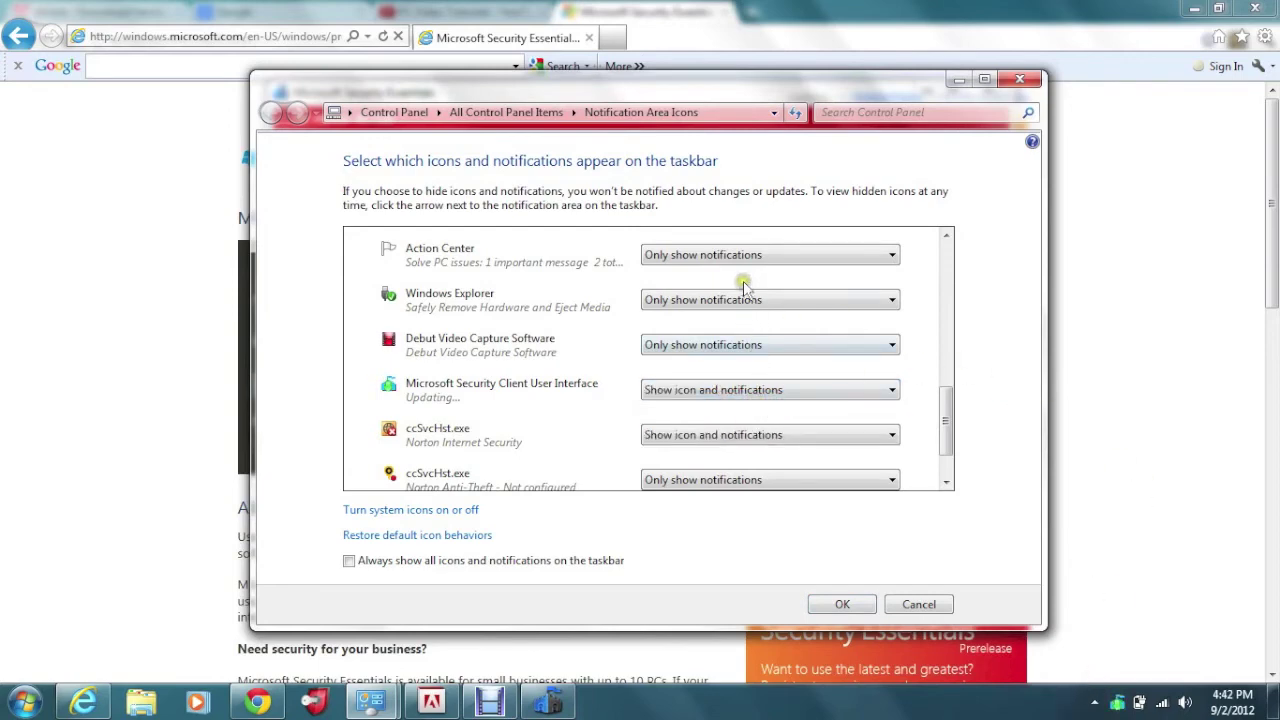
left_click(826, 604)
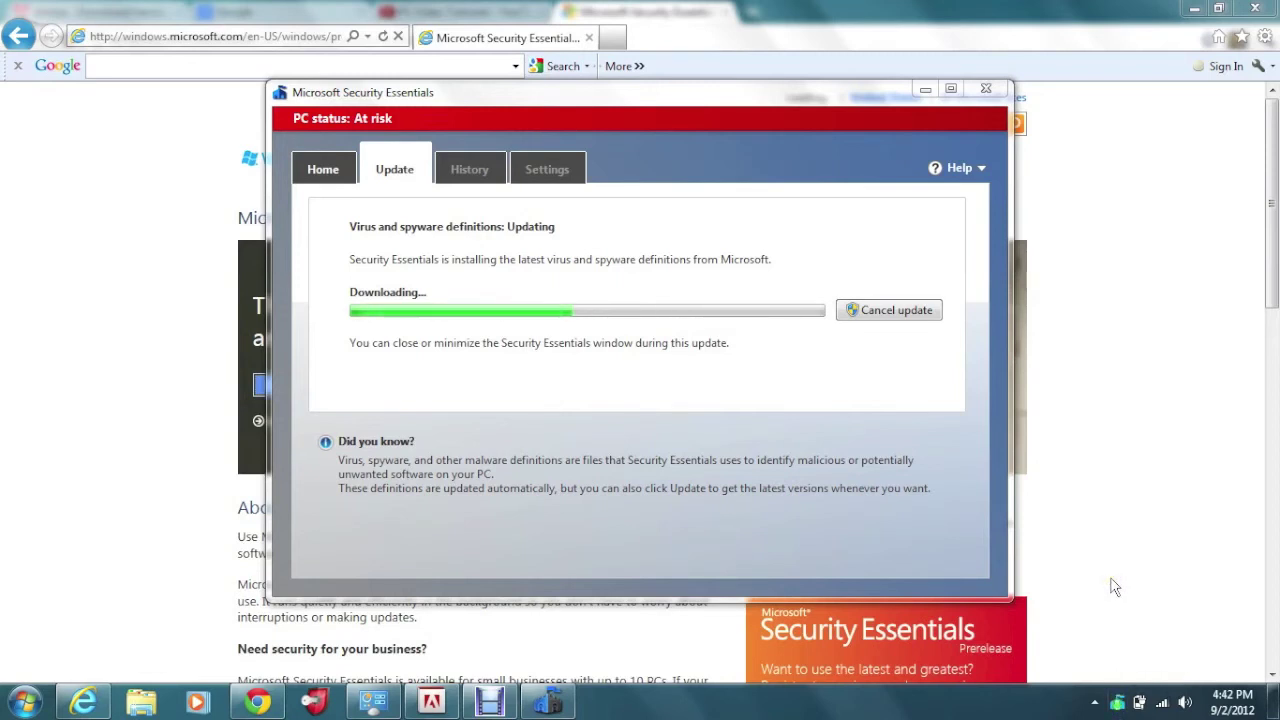
Bring Security Essentials forward, send it behind the web page, then reopen it from the tray.
left_click(1128, 700)
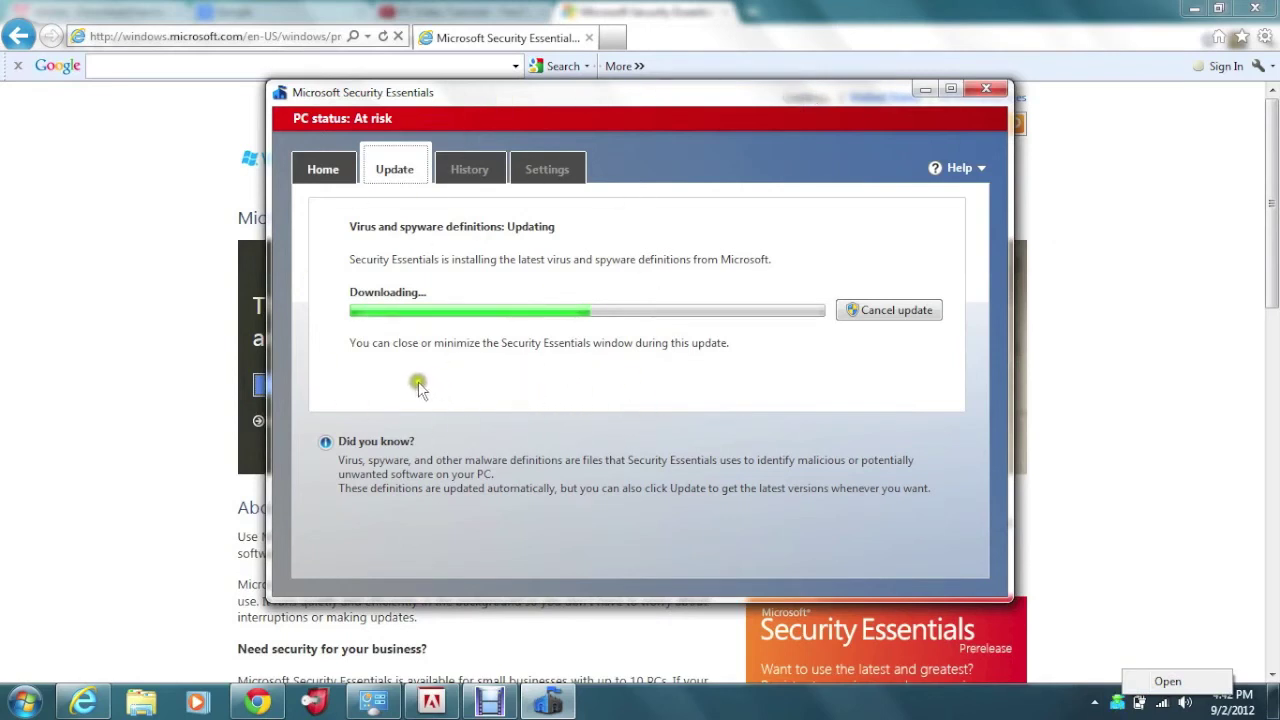
left_click(1088, 415)
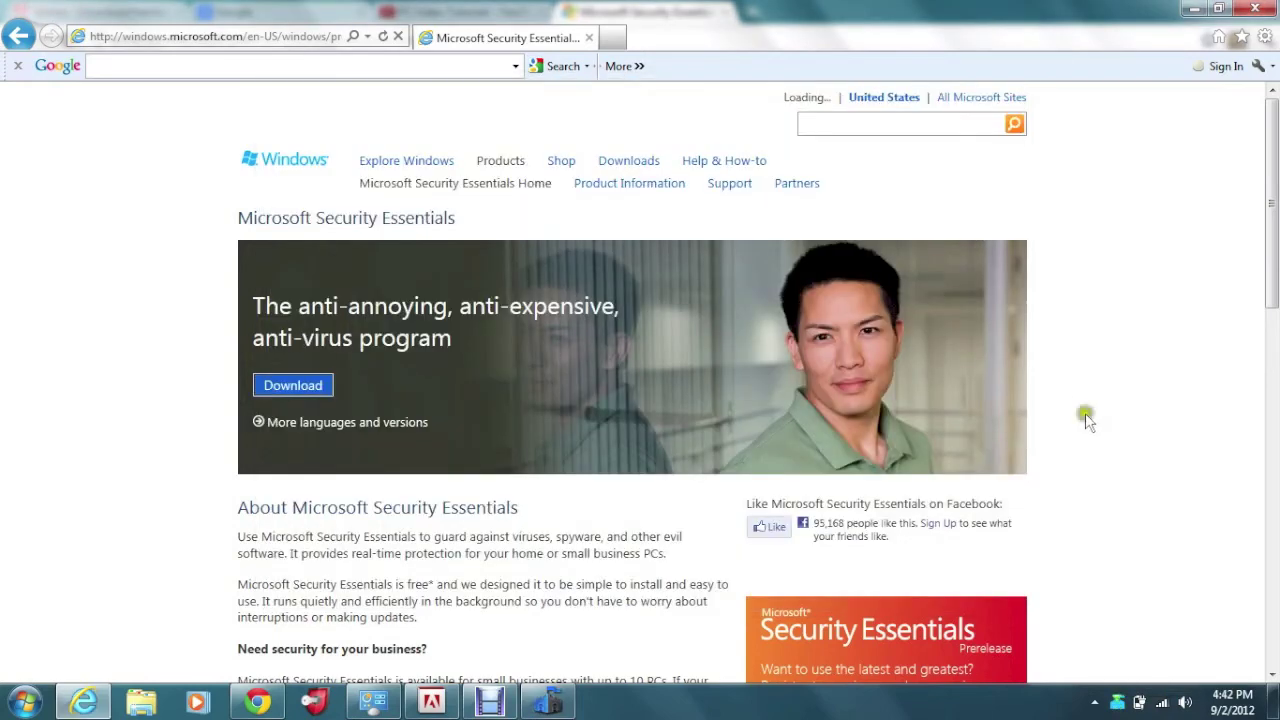
double_click(1118, 702)
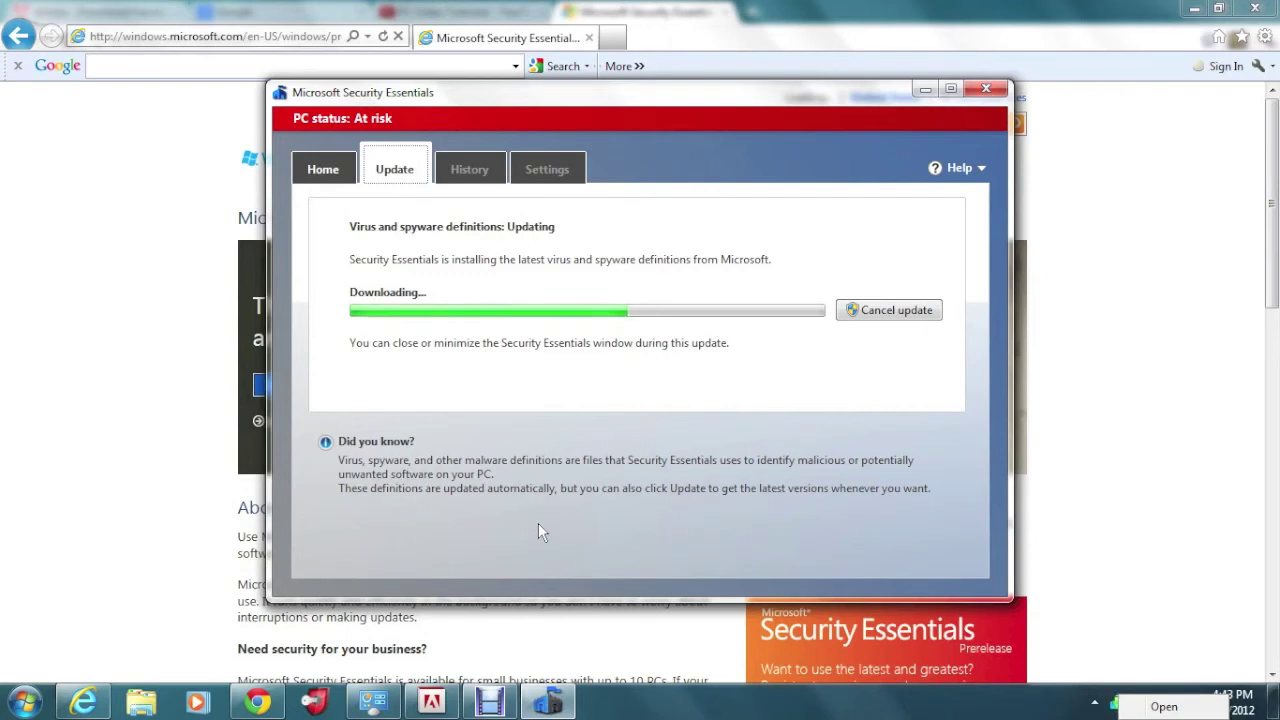
Wait on the Update tab until definitions install, PC status is Protected and a quick scan runs.
left_click(767, 448)
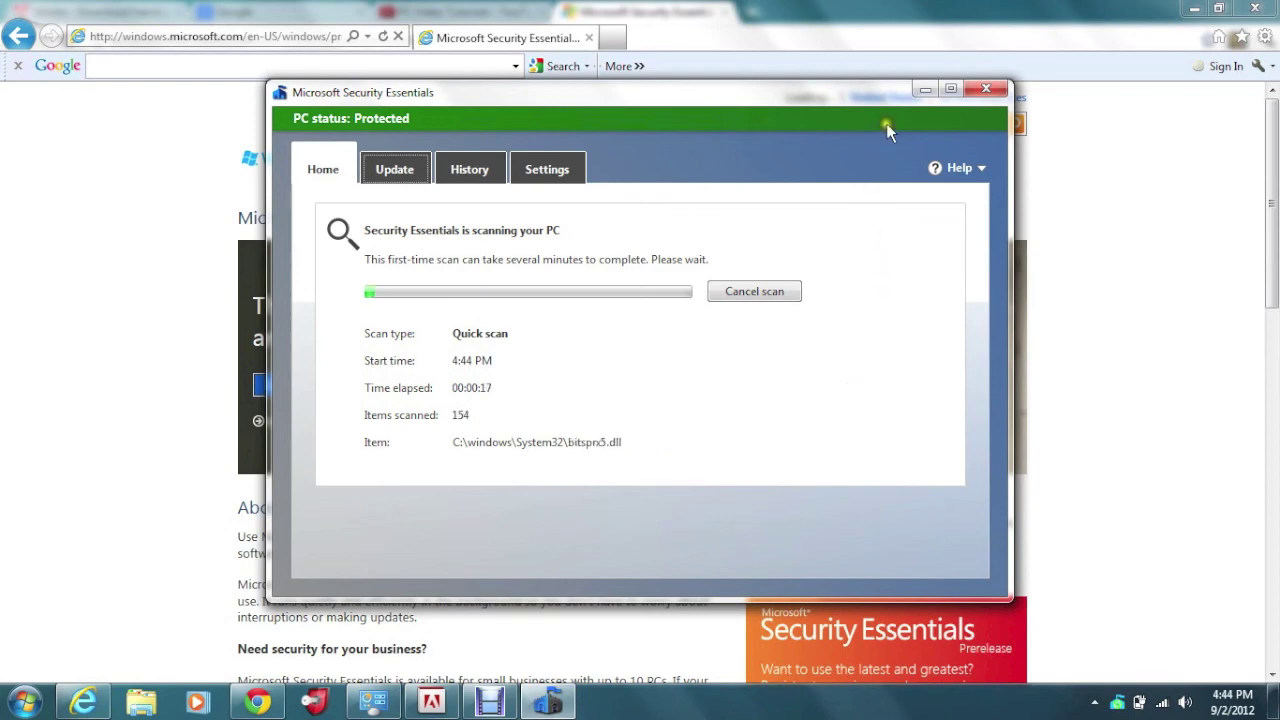
Minimise the Security Essentials window so the quick scan keeps running behind Internet Explorer.
left_click(925, 90)
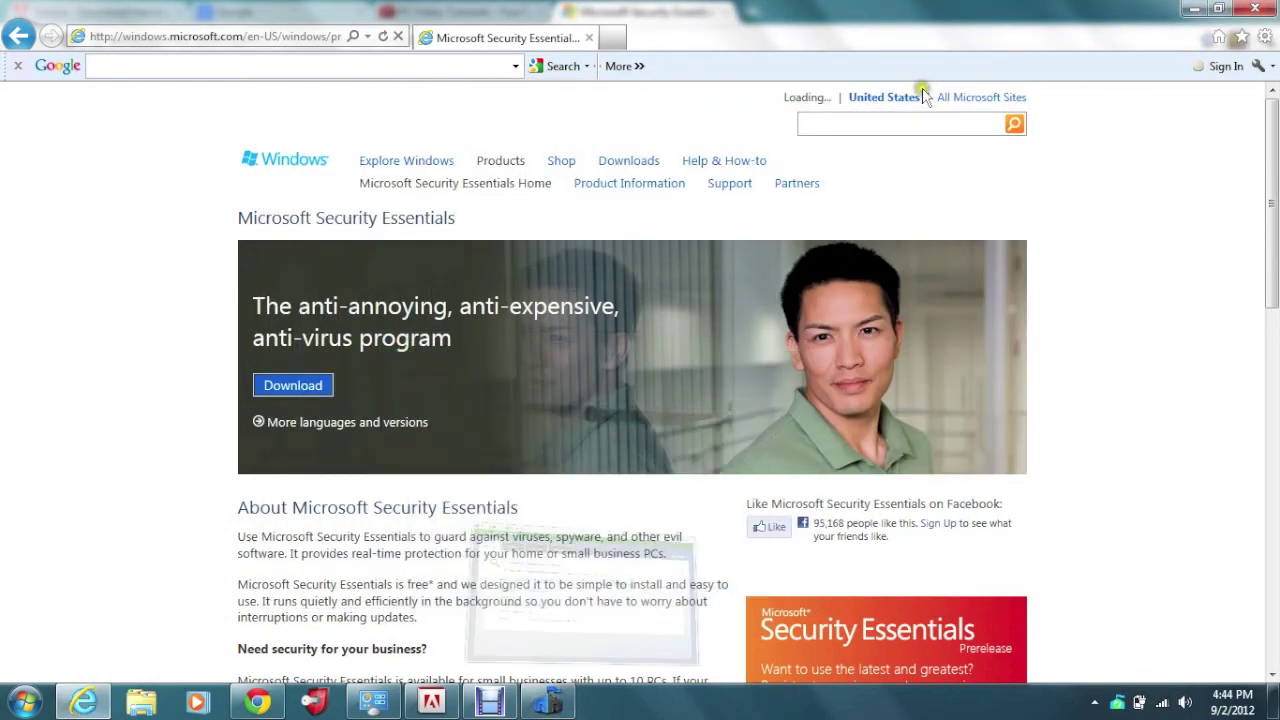